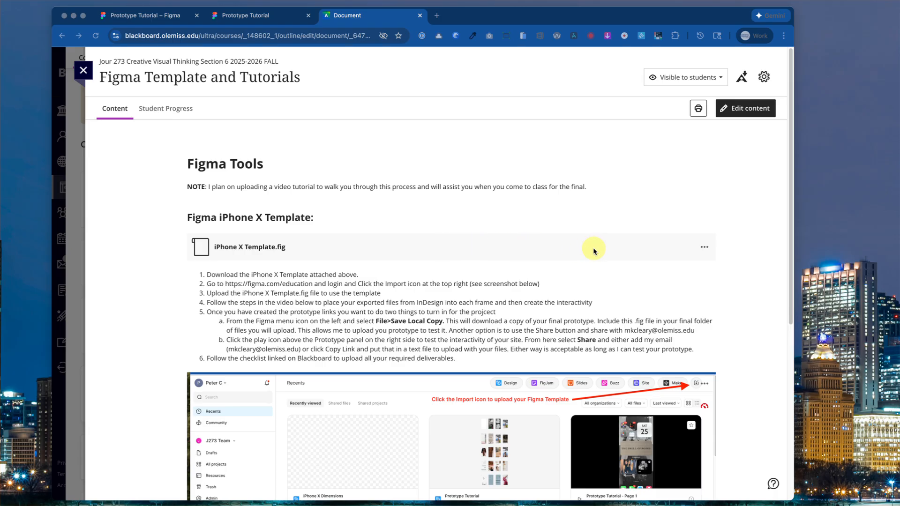
Download the original iPhone X Template.fig attachment from the Blackboard page.
{"action": "left_click", "coordinate": [704, 247]}
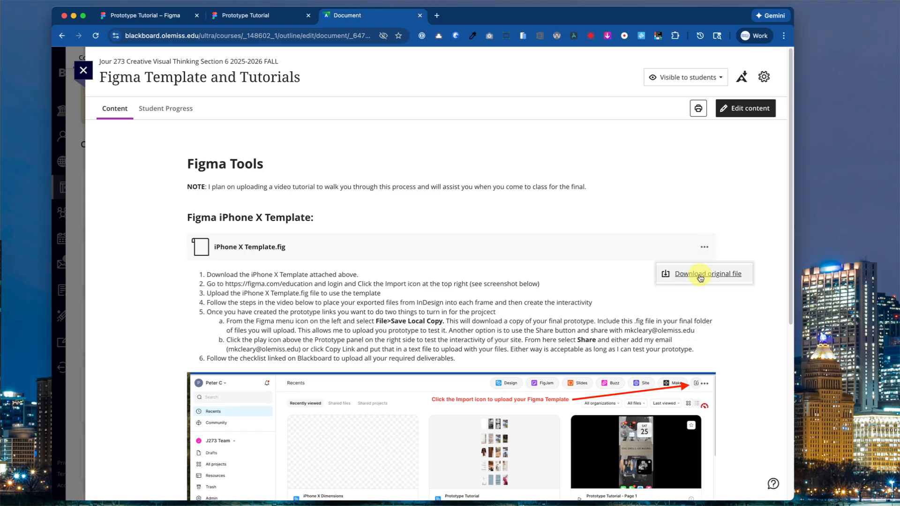
{"action": "left_click", "coordinate": [700, 277]}
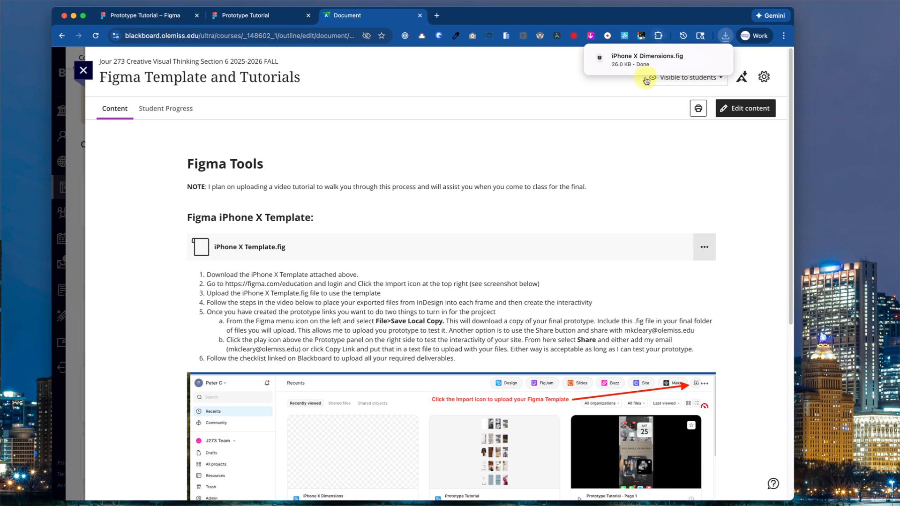
{"action": "mouse_move", "coordinate": [646, 59]}
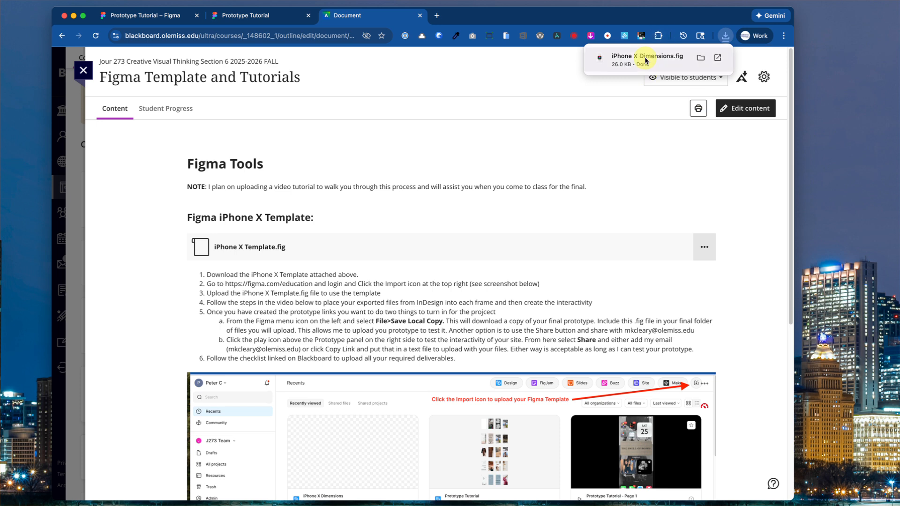
Go from the Prototype Tutorial tab to the Figma home page at figma.com.
{"action": "left_click", "coordinate": [181, 16]}
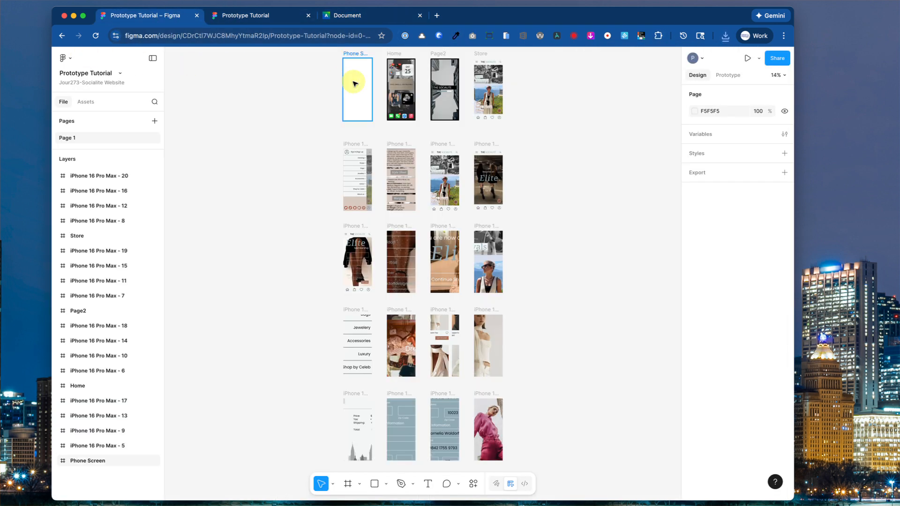
{"action": "left_click", "coordinate": [178, 36]}
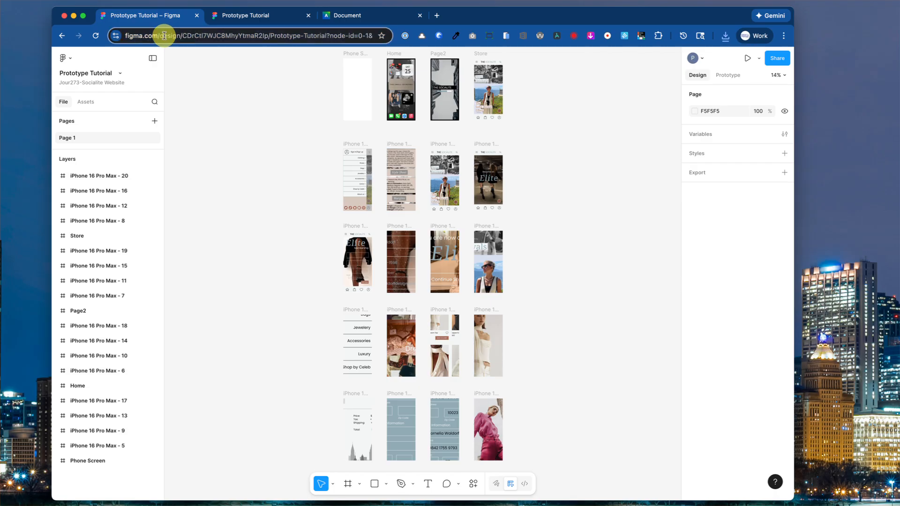
{"action": "type", "text": "https://www.figma.com/"}
{"action": "key", "text": "Return"}
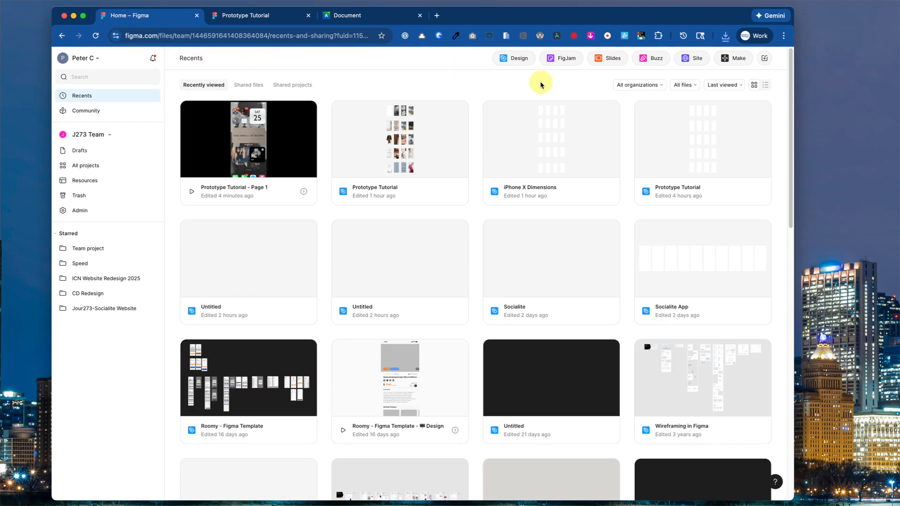
Import iPhone X Dimensions.fig from the Downloads folder into Figma Drafts.
{"action": "left_click", "coordinate": [764, 59]}
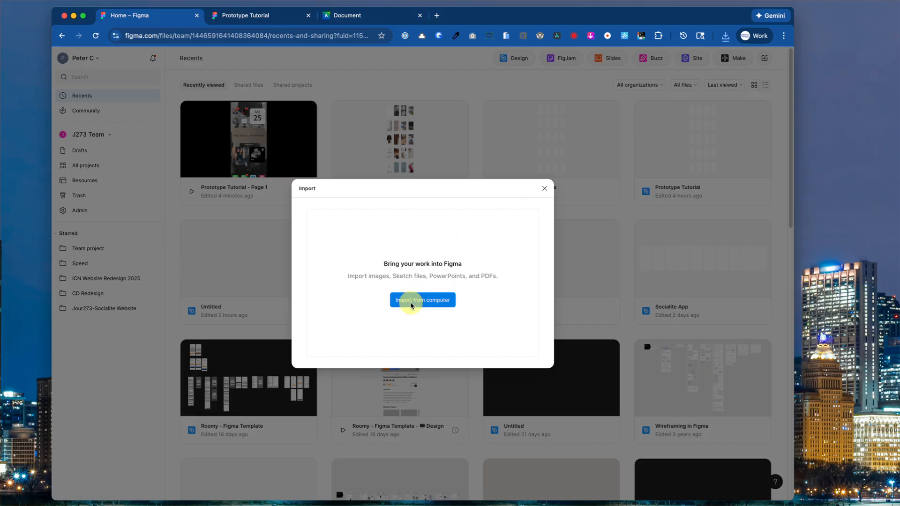
{"action": "left_click", "coordinate": [410, 305]}
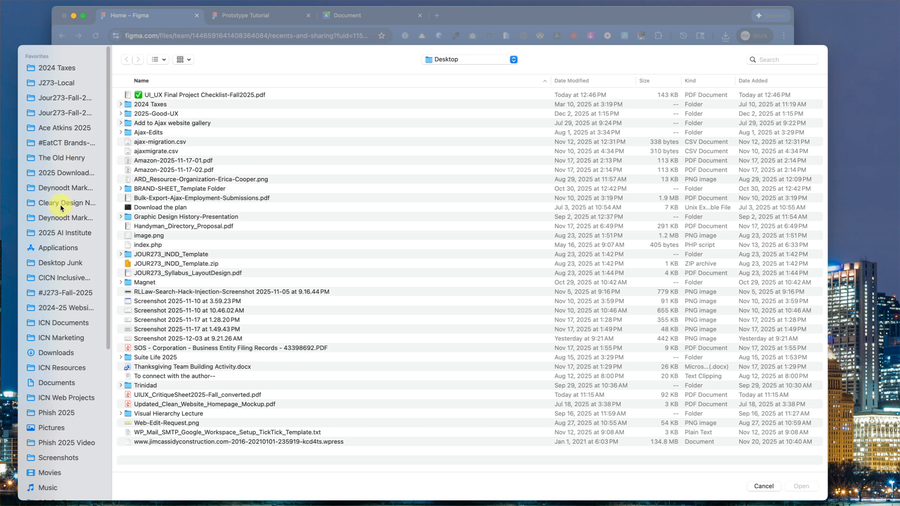
{"action": "left_click", "coordinate": [56, 358]}
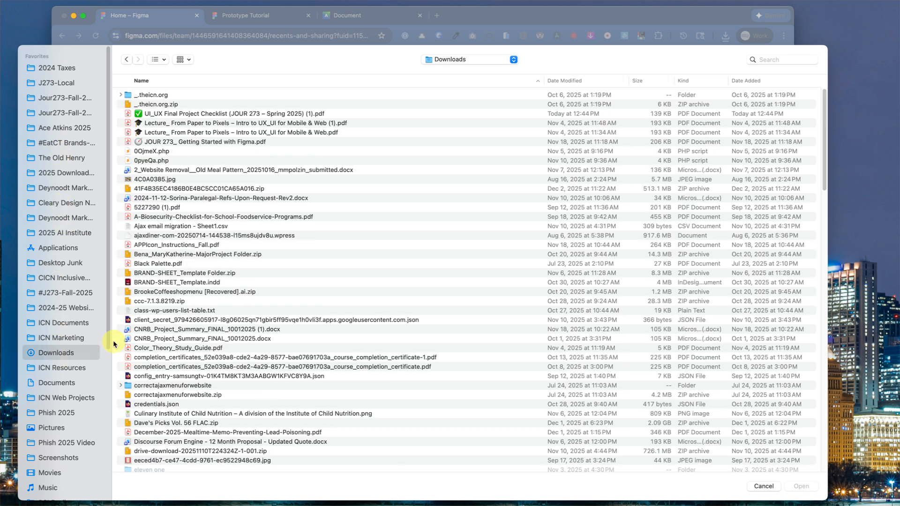
{"action": "left_click", "coordinate": [562, 81]}
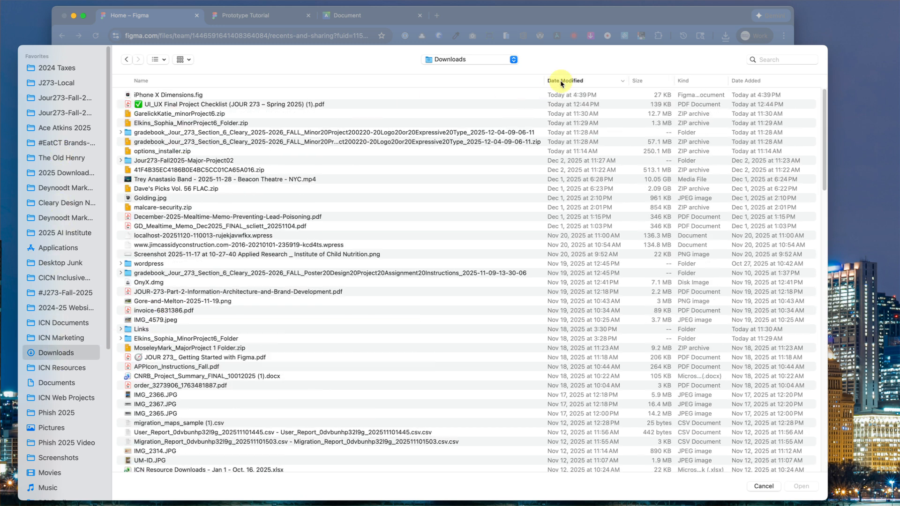
{"action": "left_click", "coordinate": [177, 95]}
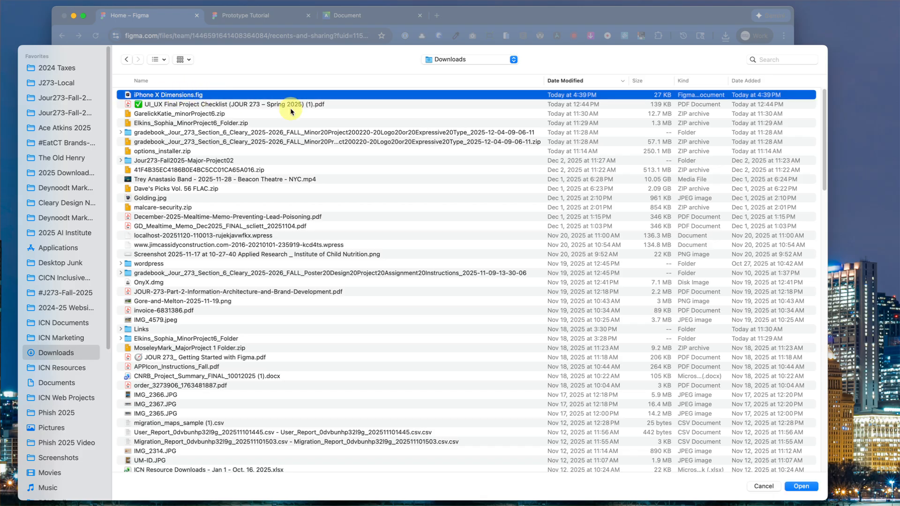
{"action": "left_click", "coordinate": [803, 487]}
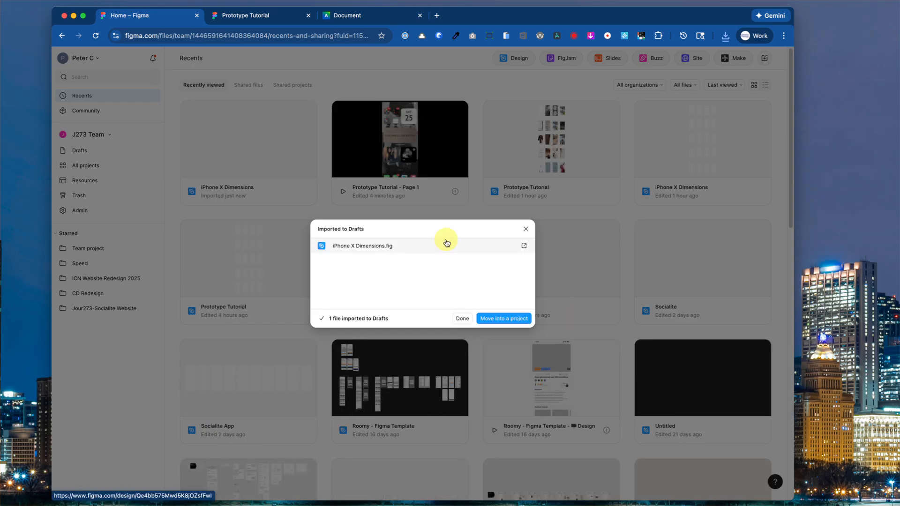
{"action": "left_click", "coordinate": [464, 320]}
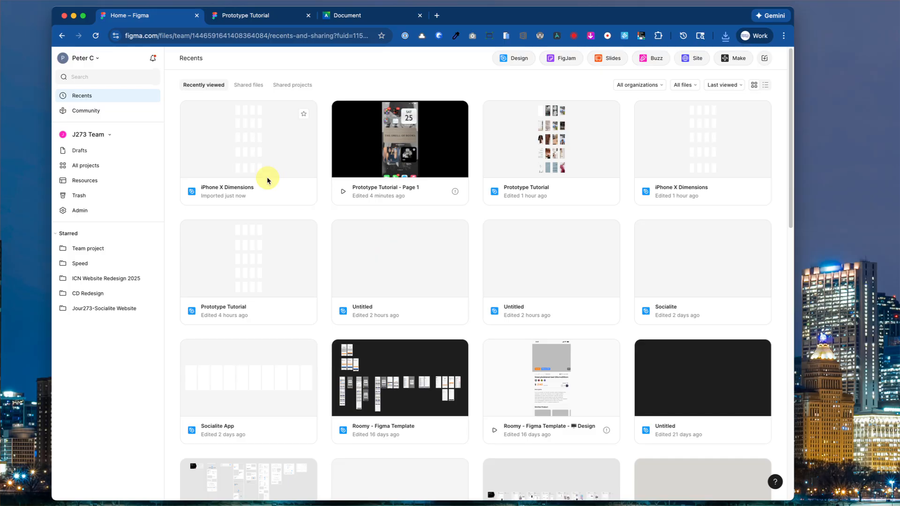
Open the iPhone X Dimensions file from Recents in the editor.
{"action": "double_click", "coordinate": [257, 151]}
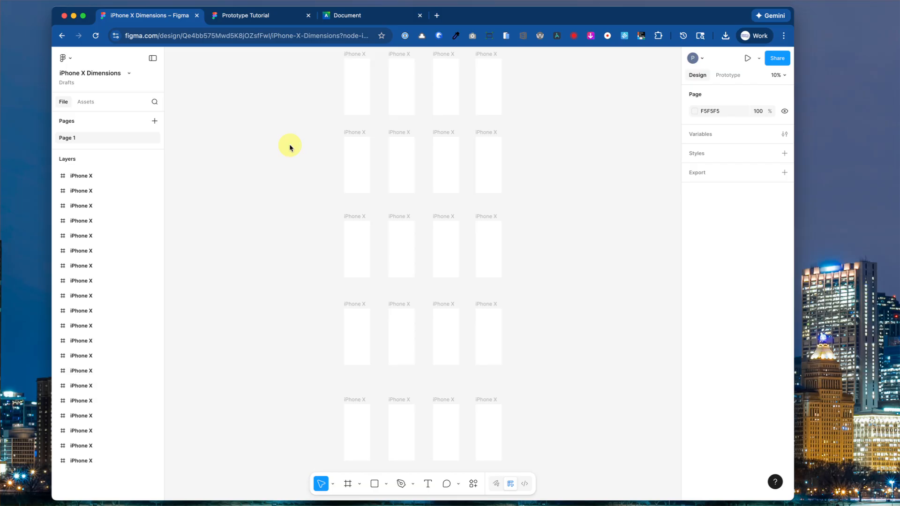
Start placing images with Shift+Cmd+K and browse to the Vanhoozer_UIUX copy folder.
{"action": "key", "text": "super+shift+k"}
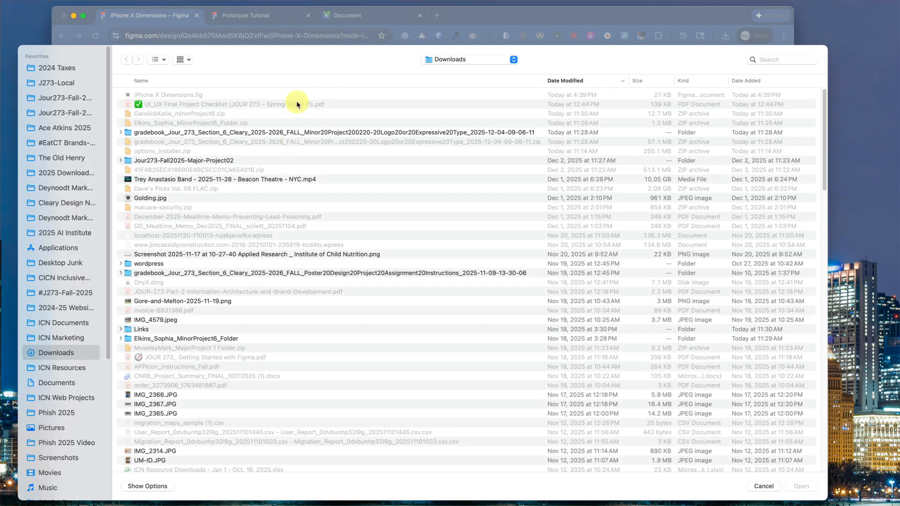
{"action": "left_click", "coordinate": [67, 96]}
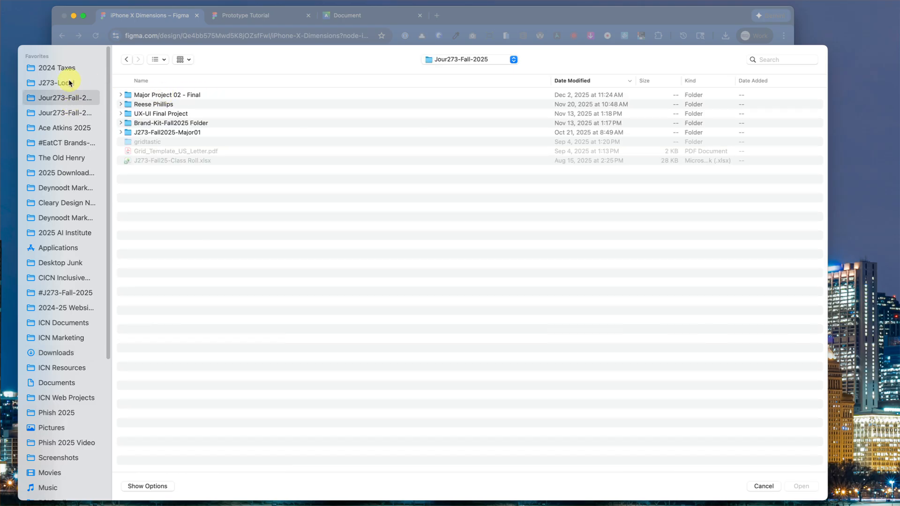
{"action": "double_click", "coordinate": [155, 113]}
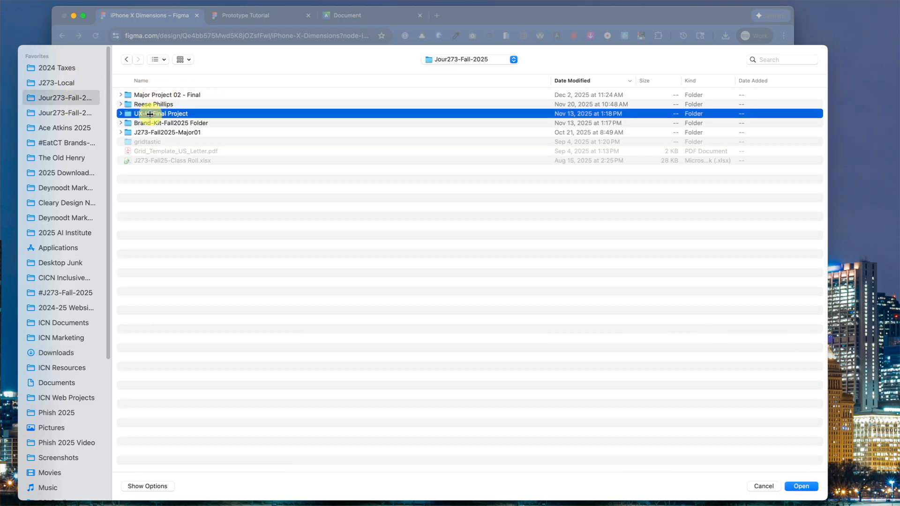
{"action": "left_click", "coordinate": [66, 82]}
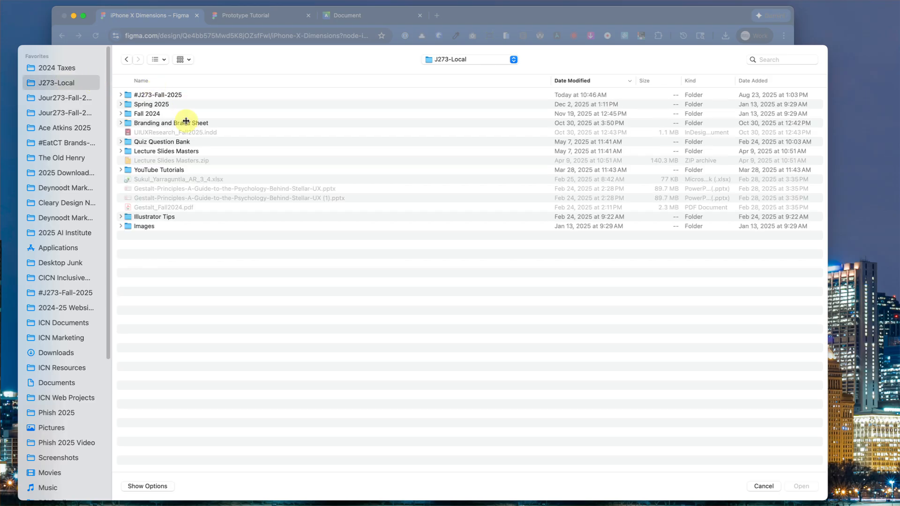
{"action": "double_click", "coordinate": [171, 94]}
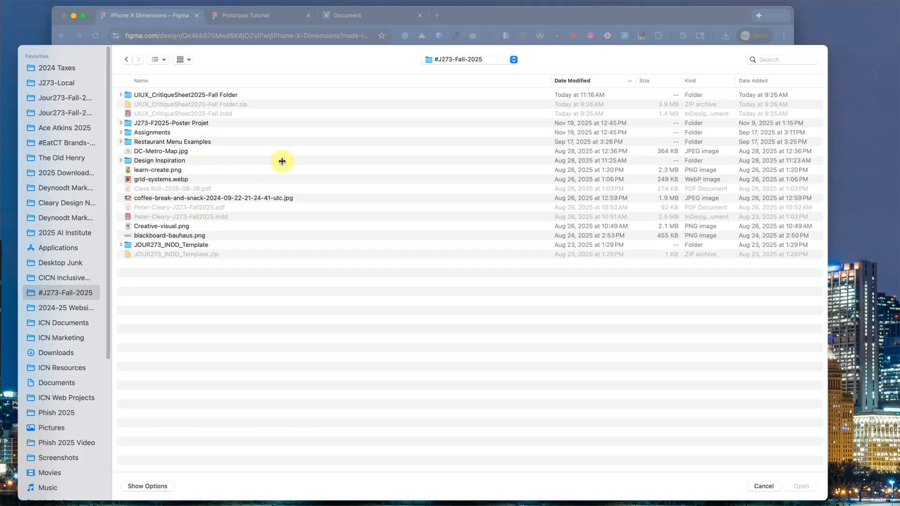
{"action": "left_click", "coordinate": [394, 505]}
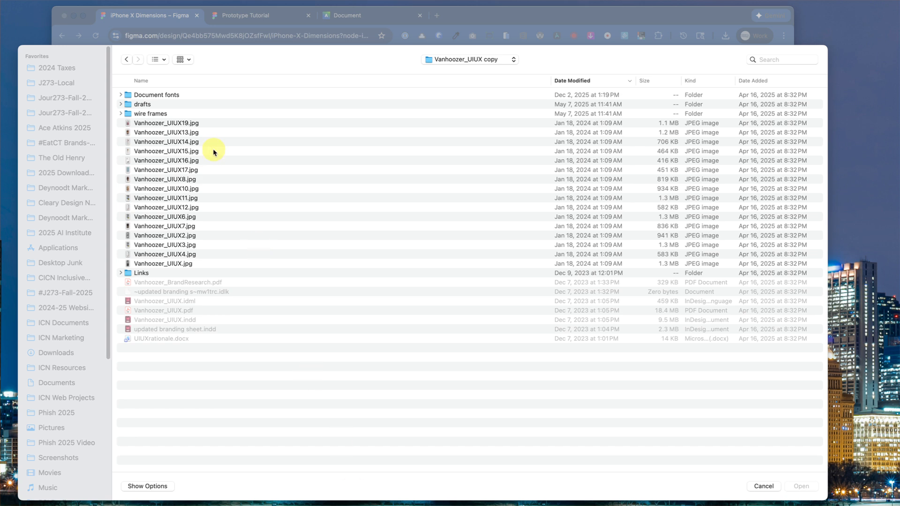
Select all 16 JPEG screens starting at Vanhoozer_UIUX19.jpg and load them for placing.
{"action": "left_click", "coordinate": [179, 123]}
{"action": "left_click", "coordinate": [179, 122]}
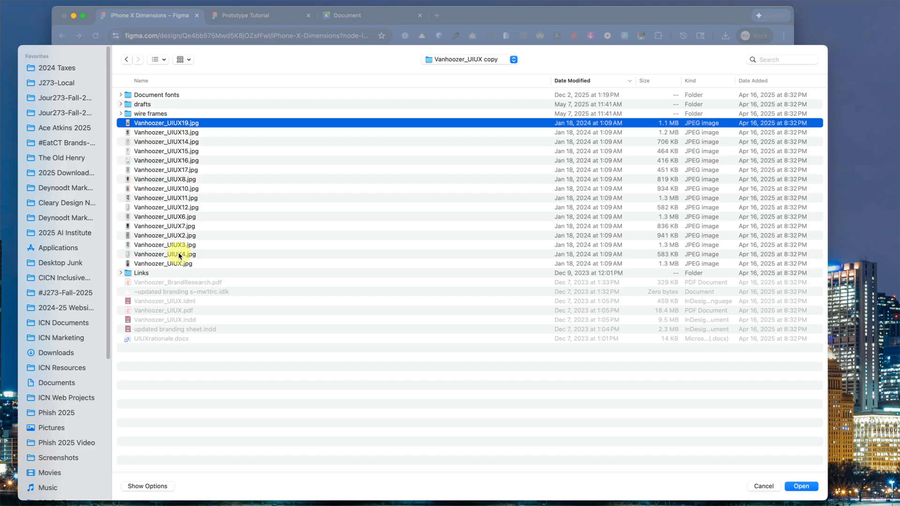
{"action": "left_click", "coordinate": [178, 264], "text": "shift"}
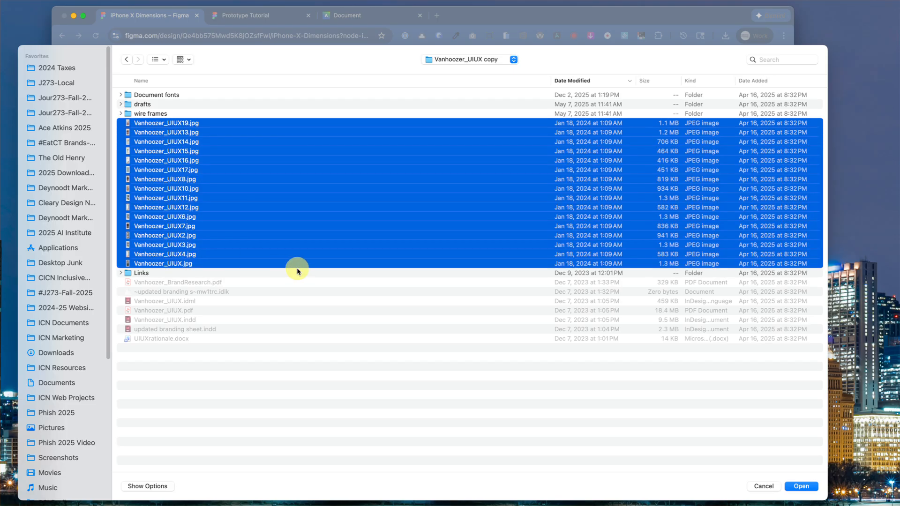
{"action": "left_click", "coordinate": [807, 487]}
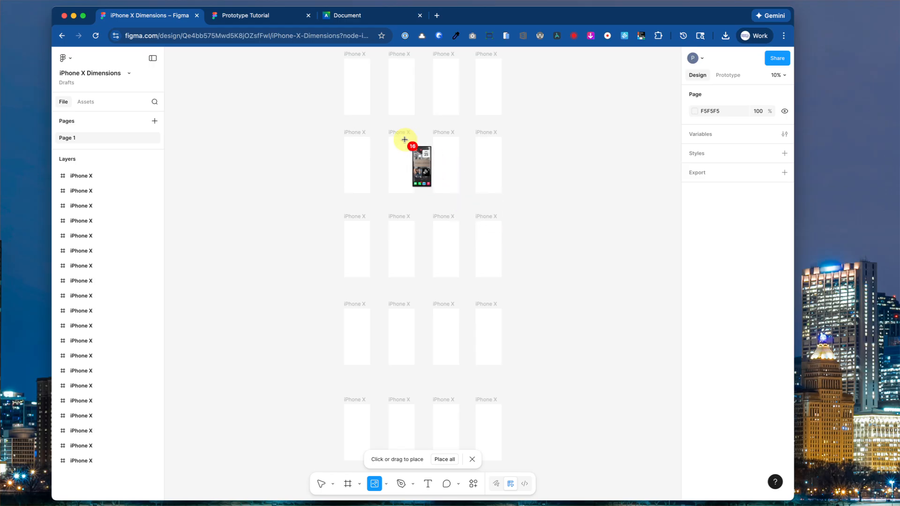
Place screen images into the eight iPhone X frames of the top two rows.
{"action": "left_click", "coordinate": [353, 77]}
{"action": "left_click", "coordinate": [401, 89]}
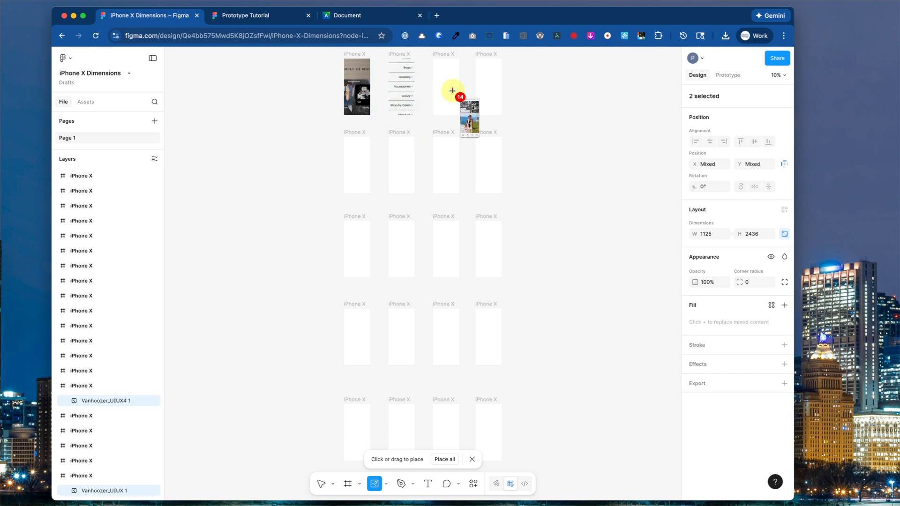
{"action": "left_click", "coordinate": [452, 90]}
{"action": "left_click", "coordinate": [491, 93]}
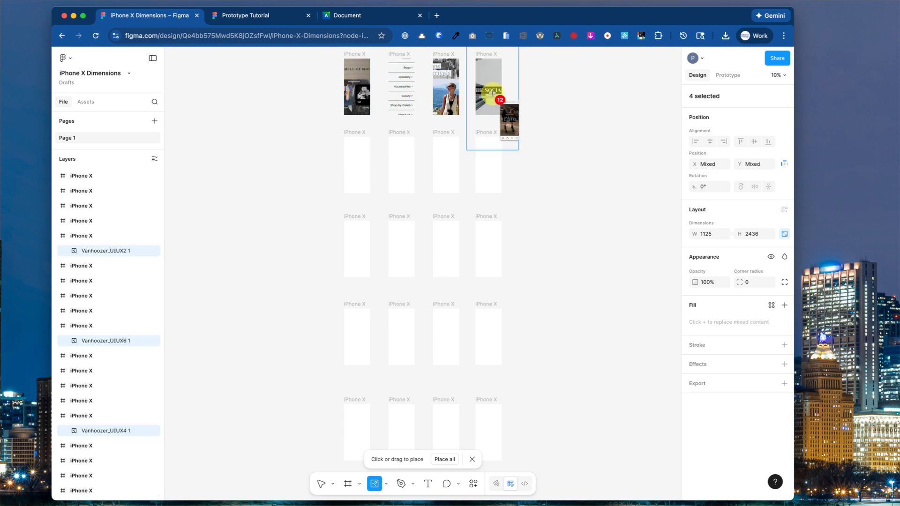
{"action": "left_click", "coordinate": [369, 150]}
{"action": "left_click", "coordinate": [401, 170]}
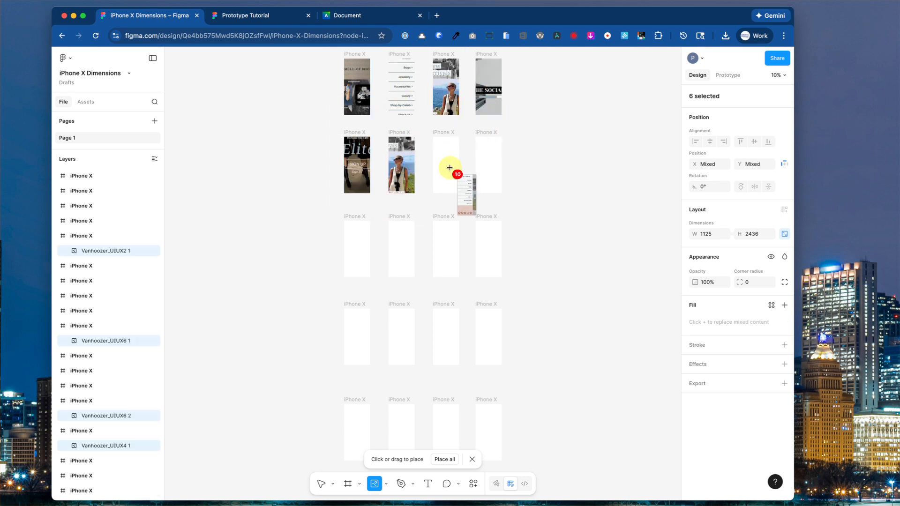
{"action": "left_click", "coordinate": [449, 167]}
{"action": "left_click", "coordinate": [488, 173]}
Place the remaining screen images into the third- and fourth-row frames.
{"action": "left_click", "coordinate": [358, 244]}
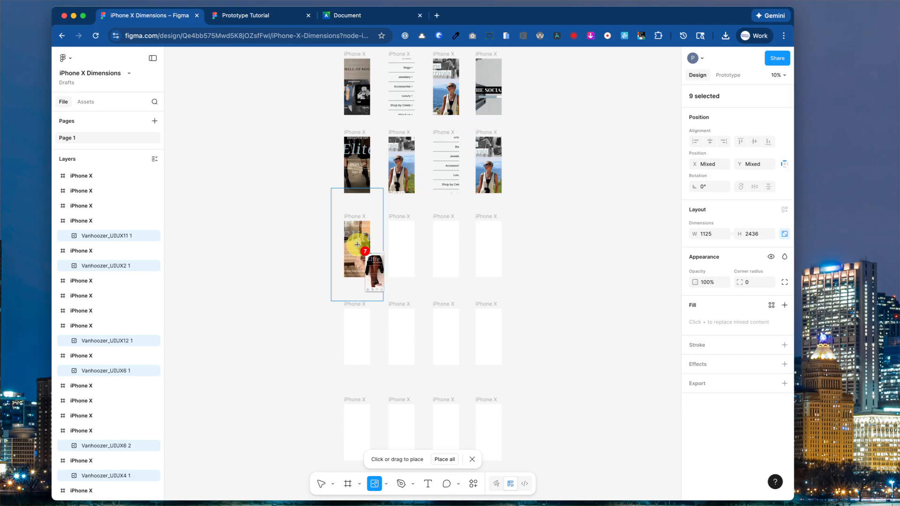
{"action": "left_click", "coordinate": [401, 256]}
{"action": "left_click", "coordinate": [446, 256]}
{"action": "left_click", "coordinate": [479, 258]}
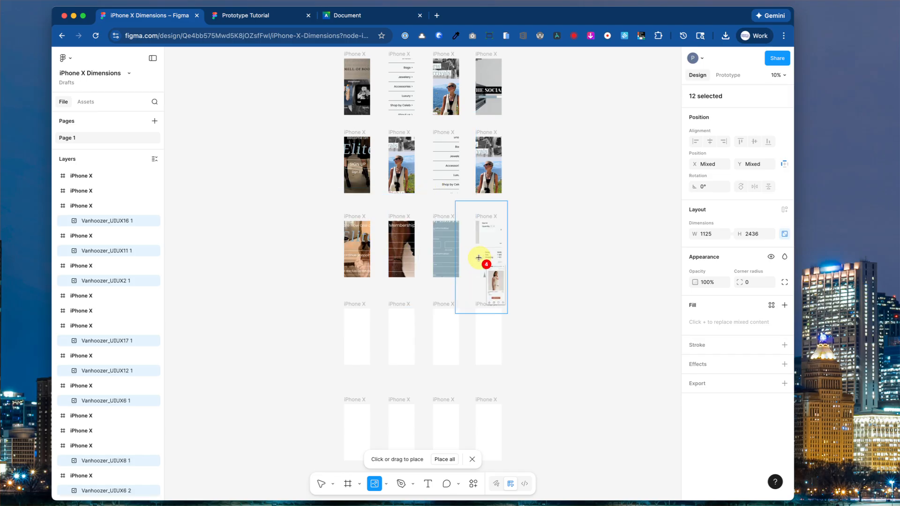
{"action": "left_click", "coordinate": [359, 336]}
{"action": "left_click", "coordinate": [397, 342]}
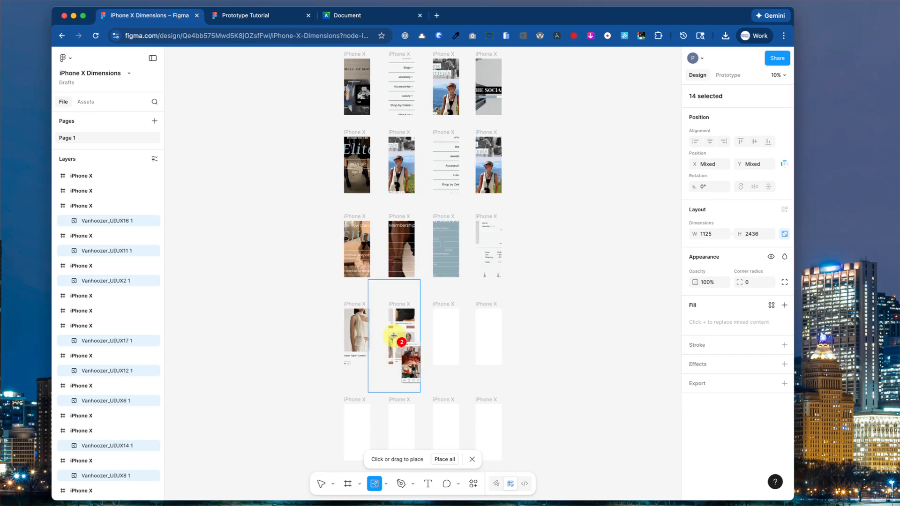
{"action": "left_click", "coordinate": [444, 341]}
{"action": "left_click", "coordinate": [487, 342]}
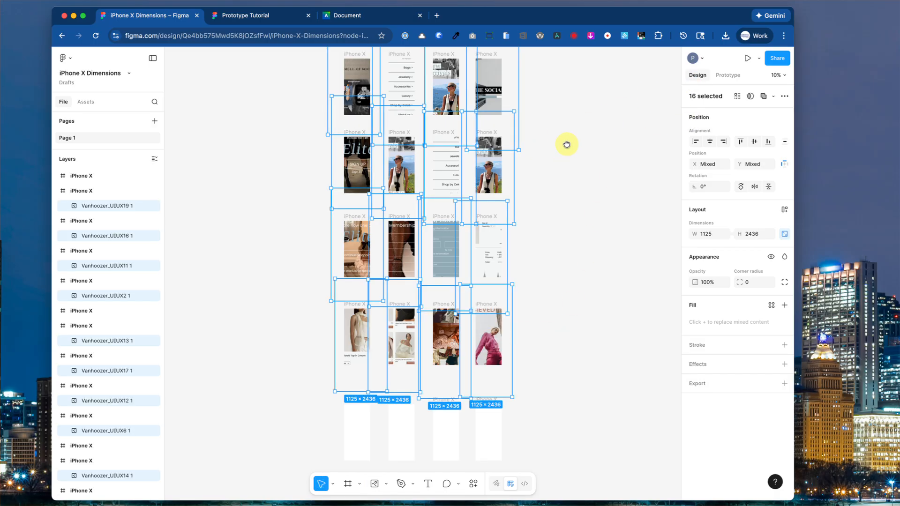
Clear the selection and select the first iPhone X frame.
{"action": "scroll", "coordinate": [568, 142], "scroll_direction": "up", "scroll_amount": 5}
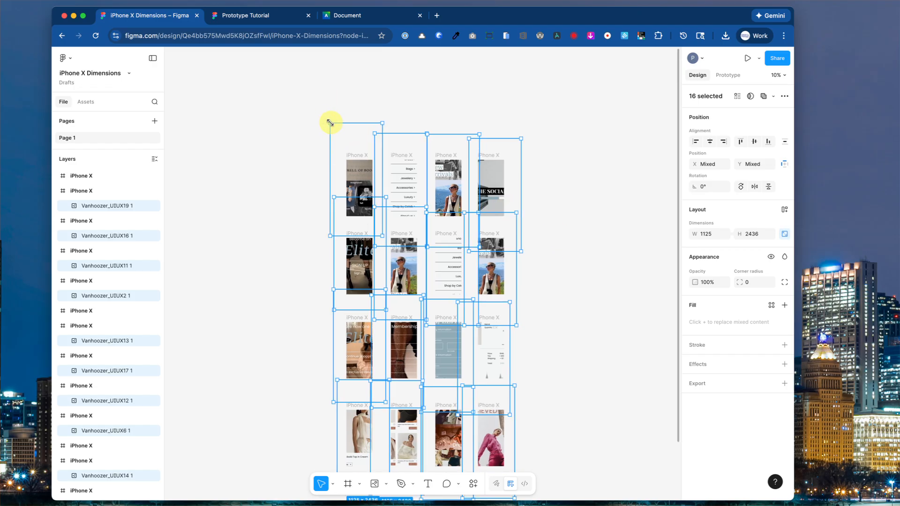
{"action": "left_click", "coordinate": [313, 125]}
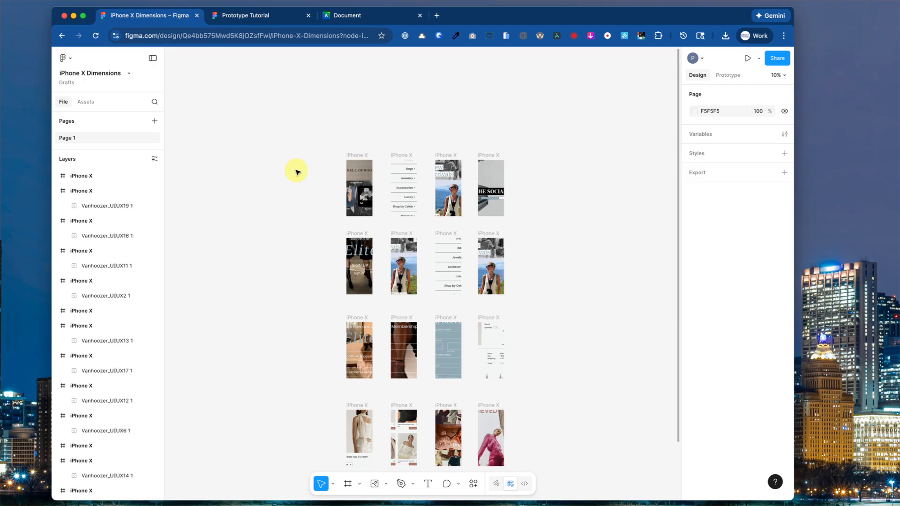
{"action": "left_click", "coordinate": [363, 204]}
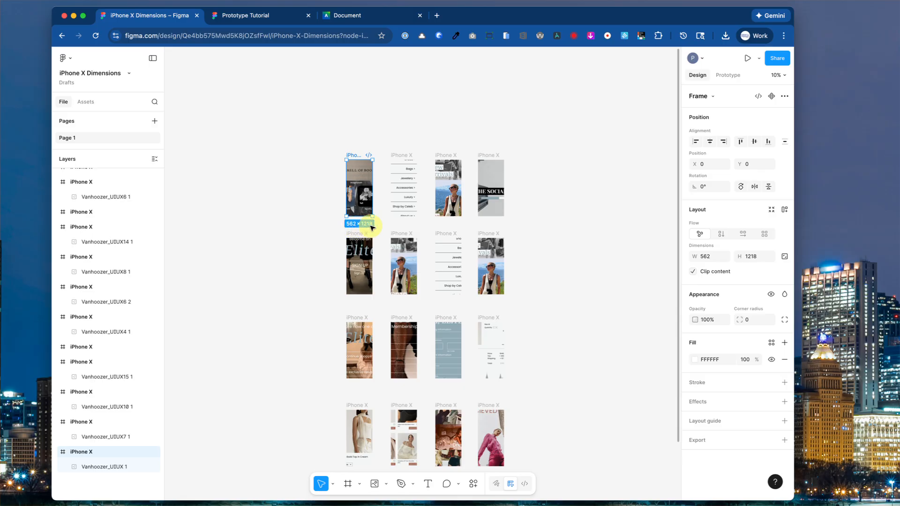
Resize the first frame's home-screen image to 562 × 1218 at 0, 0 to fit the frame.
{"action": "double_click", "coordinate": [362, 194]}
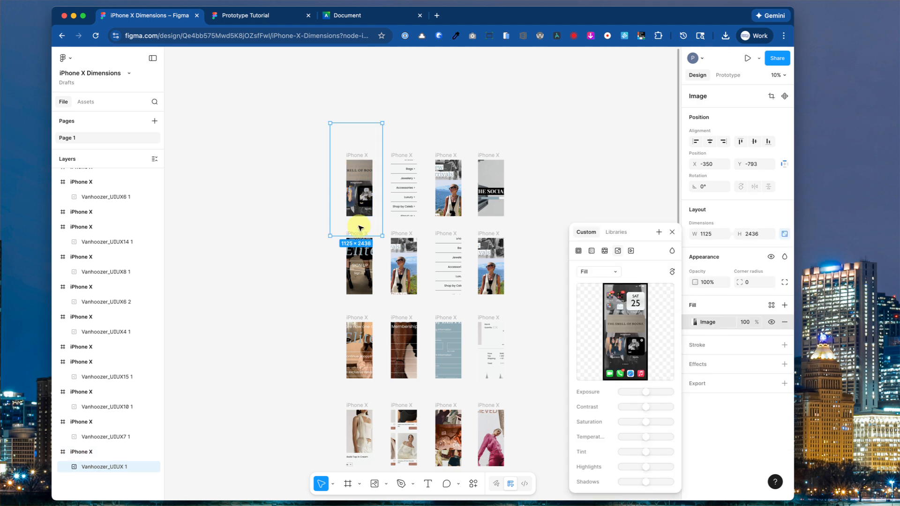
{"action": "left_click_drag", "start_coordinate": [356, 236], "coordinate": [357, 216]}
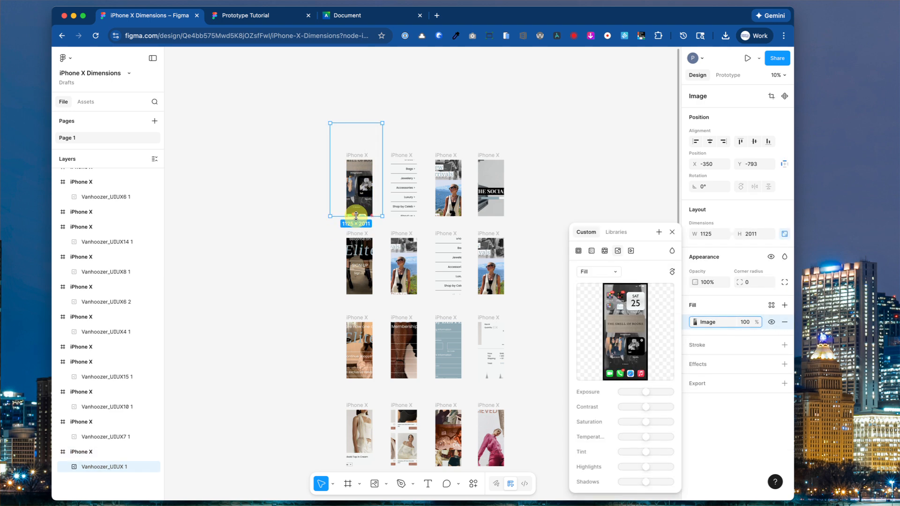
{"action": "left_click_drag", "start_coordinate": [357, 125], "coordinate": [347, 178]}
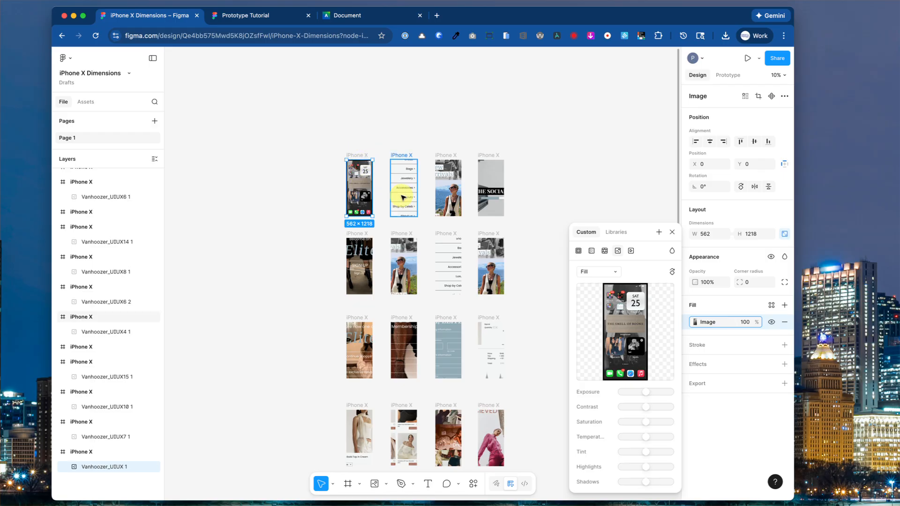
{"action": "left_click", "coordinate": [388, 132]}
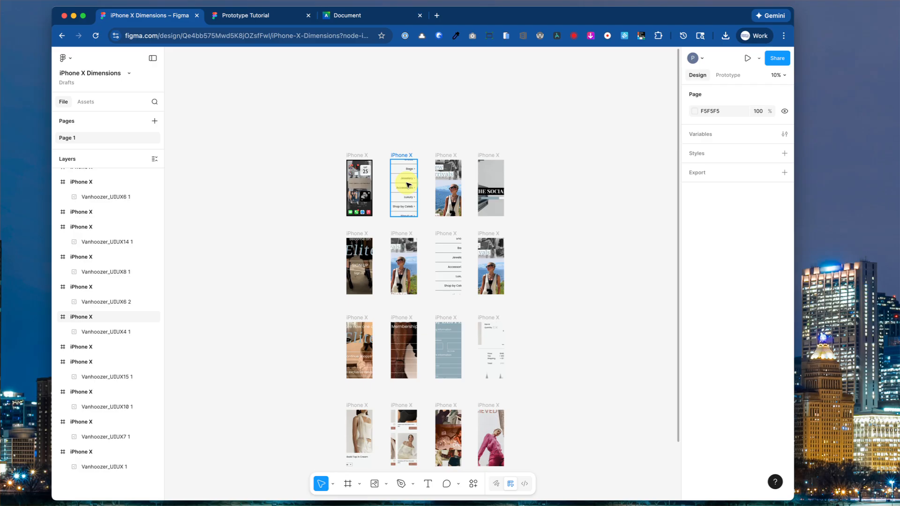
{"action": "left_click", "coordinate": [407, 185]}
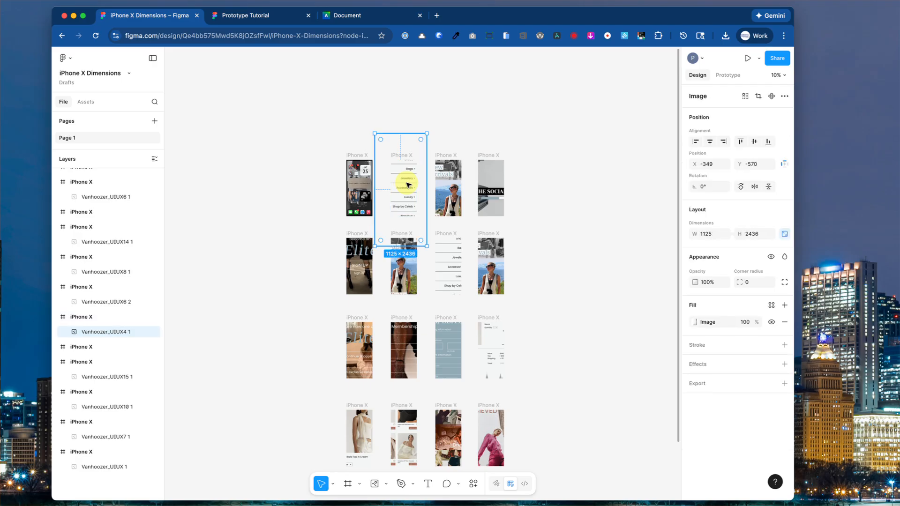
Select the other screen images in the top two rows together.
{"action": "left_click", "coordinate": [447, 192], "text": "shift"}
{"action": "left_click", "coordinate": [488, 194], "text": "shift"}
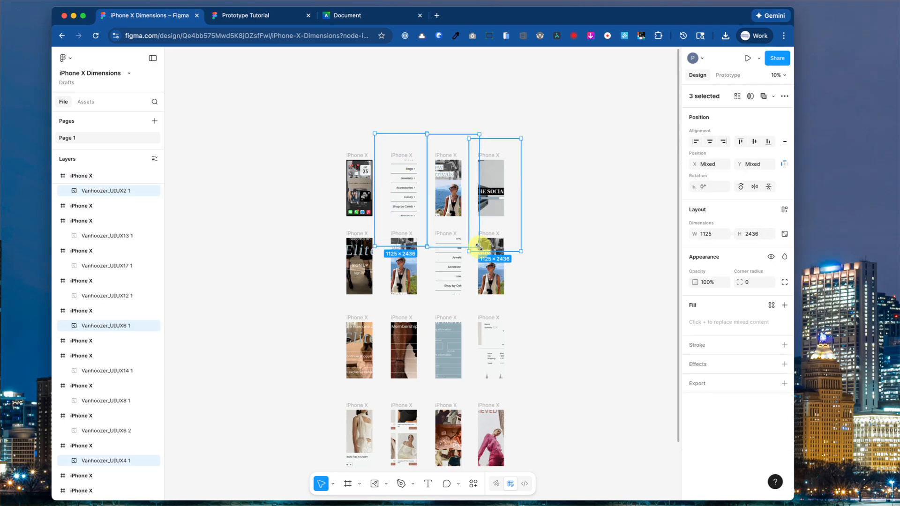
{"action": "left_click", "coordinate": [364, 267], "text": "shift"}
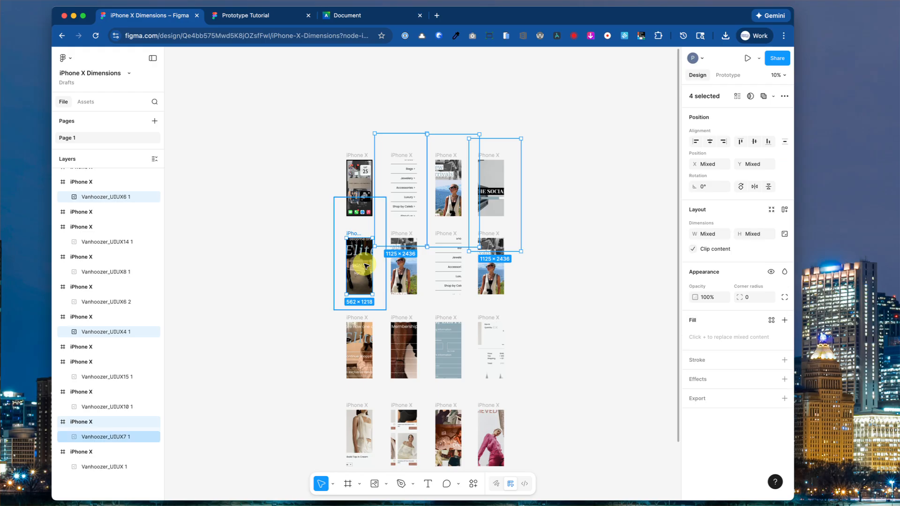
{"action": "left_click", "coordinate": [403, 269], "text": "shift"}
{"action": "left_click", "coordinate": [448, 277], "text": "shift"}
{"action": "left_click", "coordinate": [490, 272], "text": "shift"}
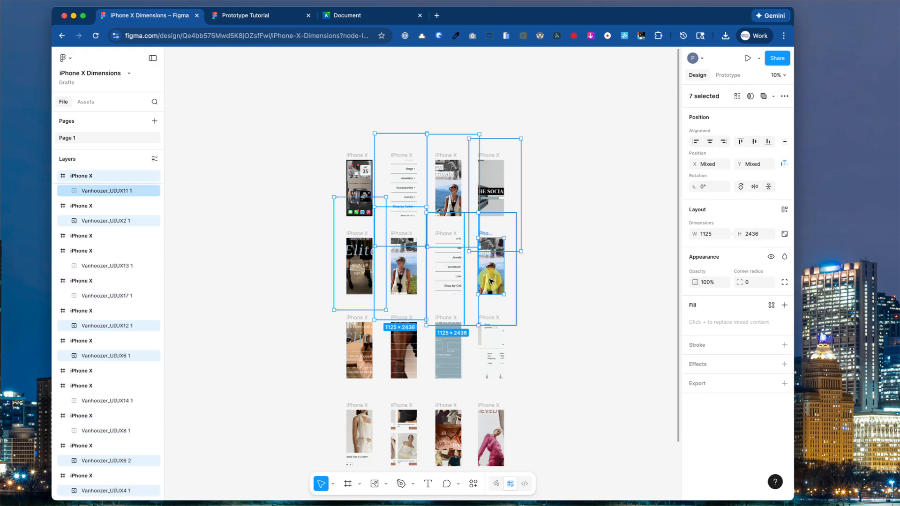
Set the selected images to 1218 high and about 563 wide in the Design panel.
{"action": "left_click", "coordinate": [709, 235]}
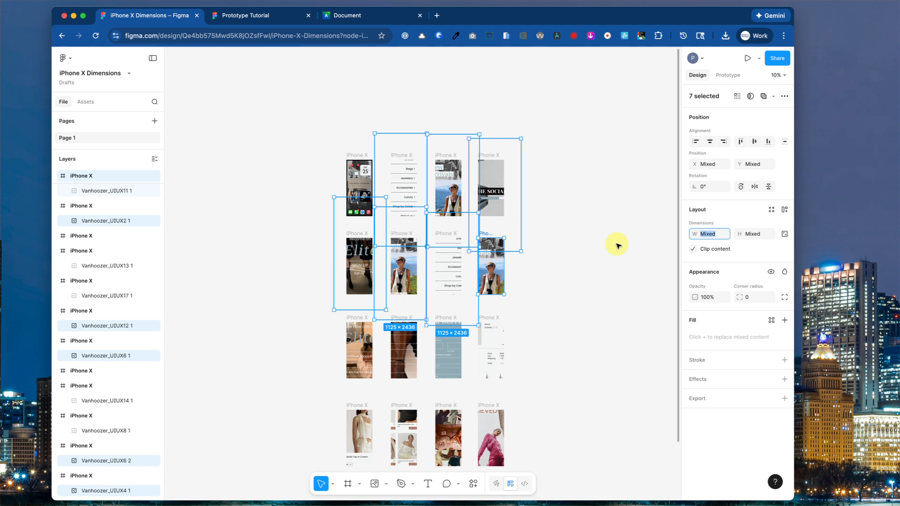
{"action": "type", "text": "536"}
{"action": "key", "text": "Tab"}
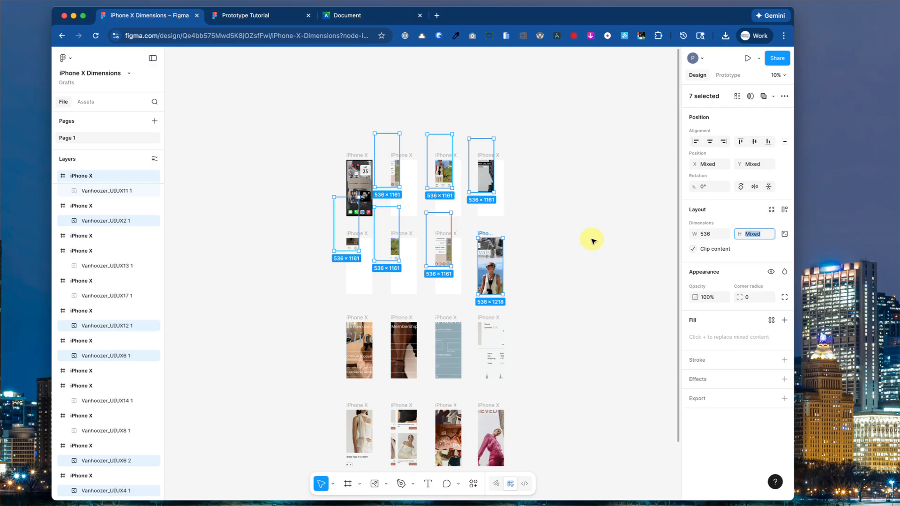
{"action": "type", "text": "1218"}
{"action": "key", "text": "Return"}
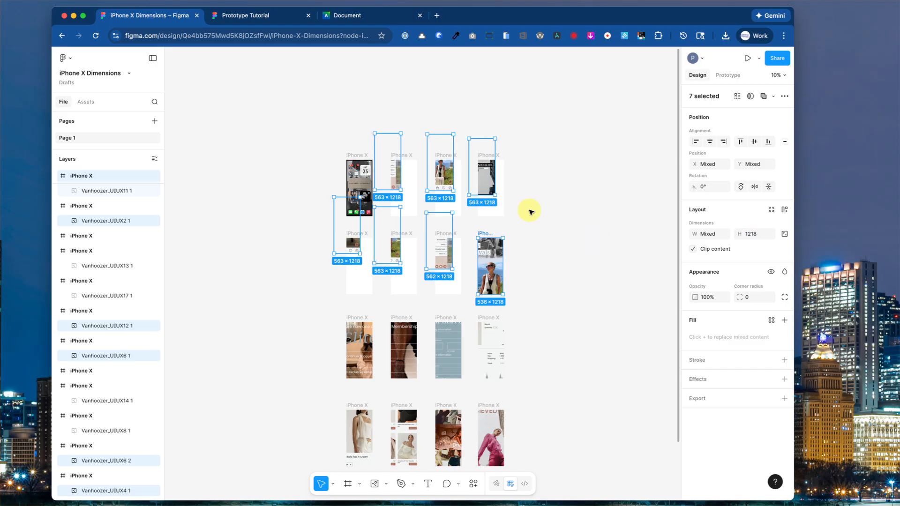
{"action": "left_click", "coordinate": [350, 123]}
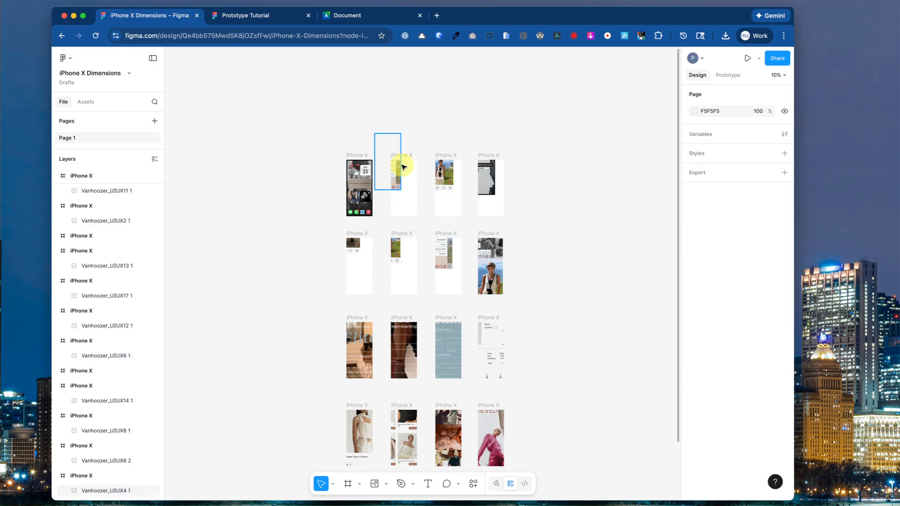
Move the resized images in the top two rows into their frames.
{"action": "left_click", "coordinate": [400, 167]}
{"action": "left_click_drag", "start_coordinate": [409, 182], "coordinate": [493, 206]}
{"action": "left_click", "coordinate": [438, 177]}
{"action": "left_click_drag", "start_coordinate": [359, 246], "coordinate": [364, 285]}
{"action": "left_click_drag", "start_coordinate": [396, 248], "coordinate": [450, 279]}
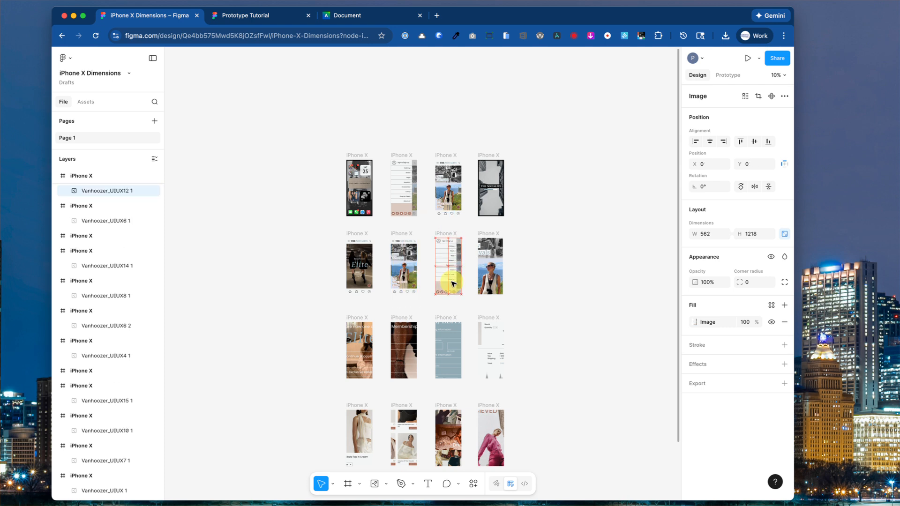
{"action": "left_click", "coordinate": [479, 267]}
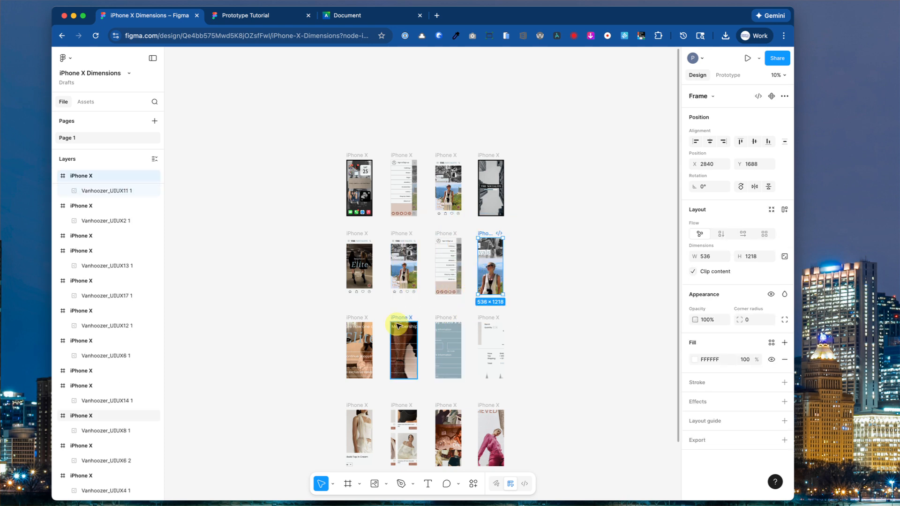
{"action": "left_click", "coordinate": [377, 334]}
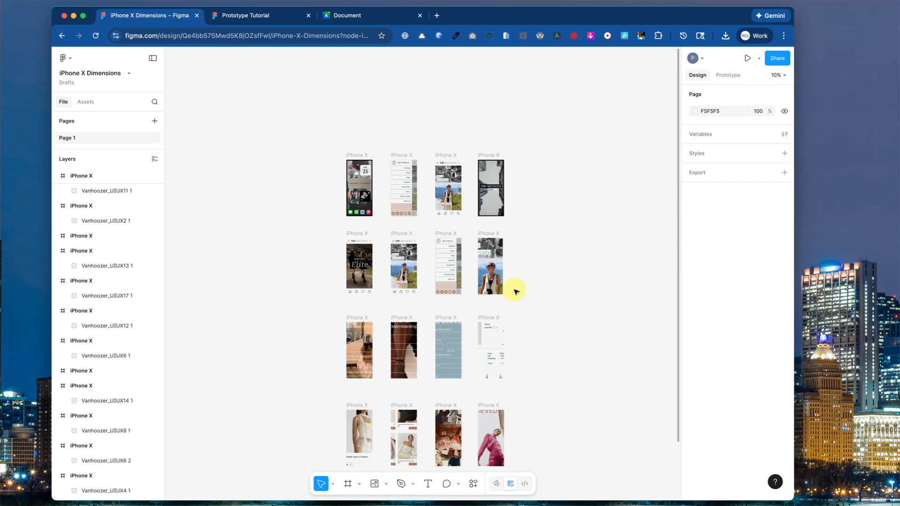
Shrink the second row's fourth image to 563 × 1218 so it fills its frame.
{"action": "left_click", "coordinate": [492, 284]}
{"action": "left_click", "coordinate": [494, 285]}
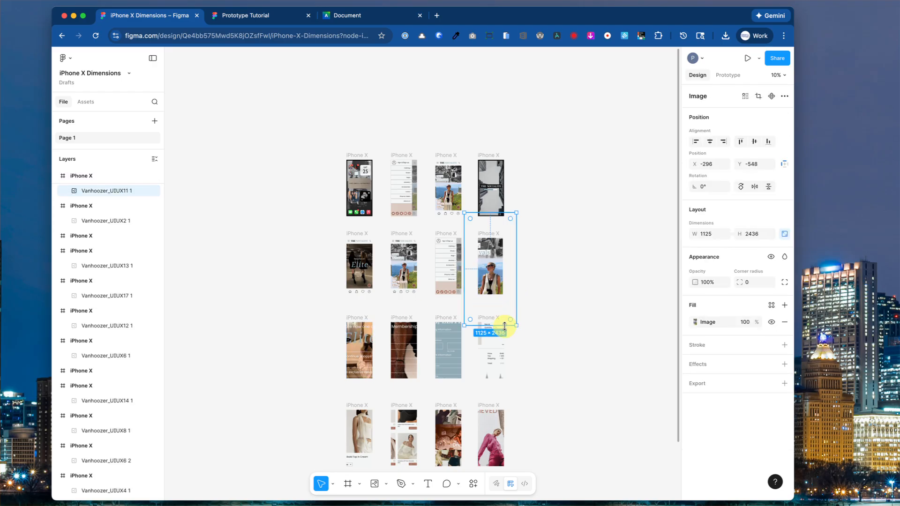
{"action": "left_click_drag", "start_coordinate": [504, 325], "coordinate": [500, 296]}
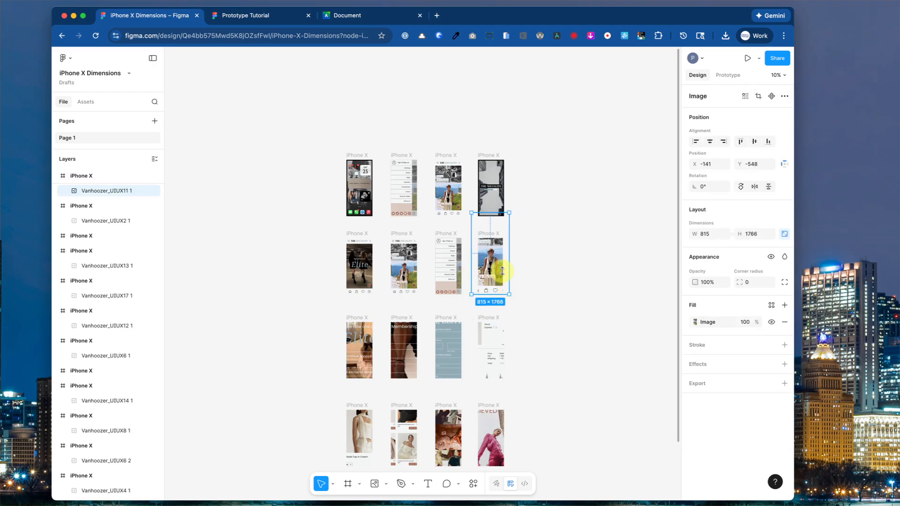
{"action": "left_click_drag", "start_coordinate": [500, 213], "coordinate": [498, 239]}
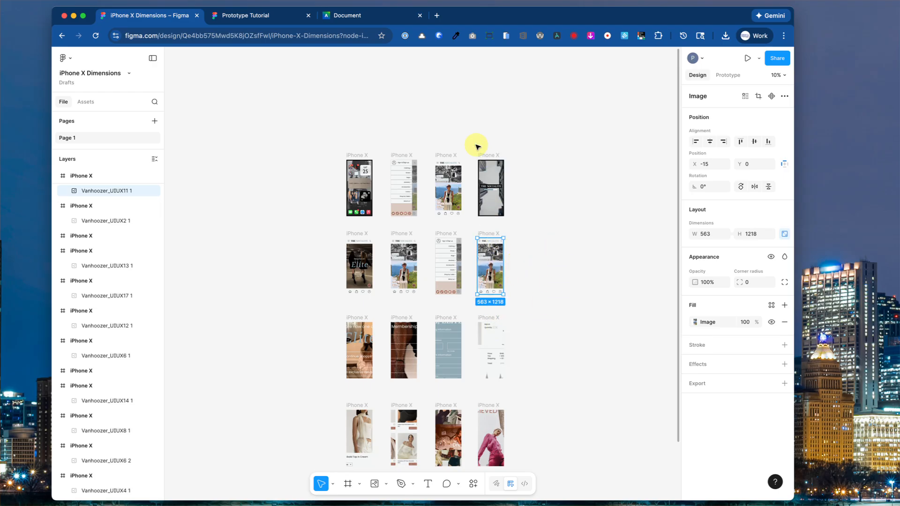
Align the sign-in menu frame with the top row, then show the Prototype settings.
{"action": "scroll", "coordinate": [476, 147], "scroll_direction": "up", "scroll_amount": 5}
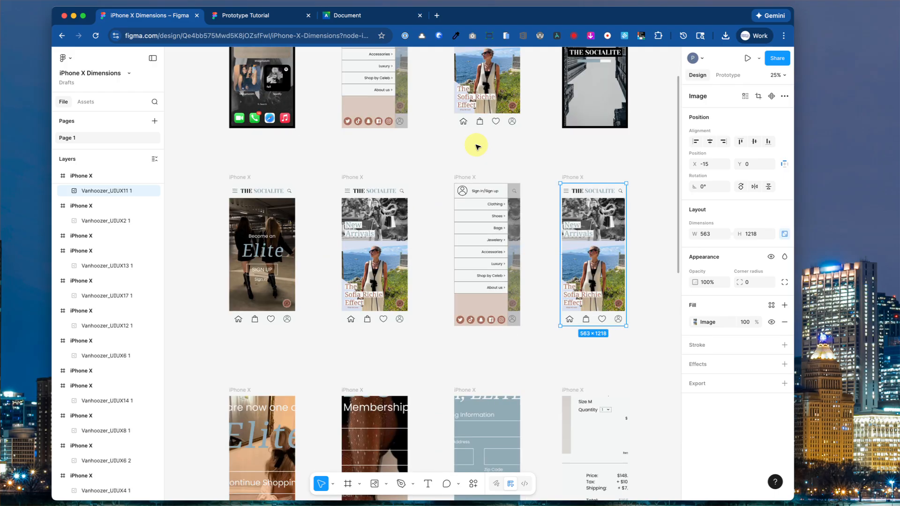
{"action": "left_click_drag", "start_coordinate": [474, 128], "coordinate": [484, 297]}
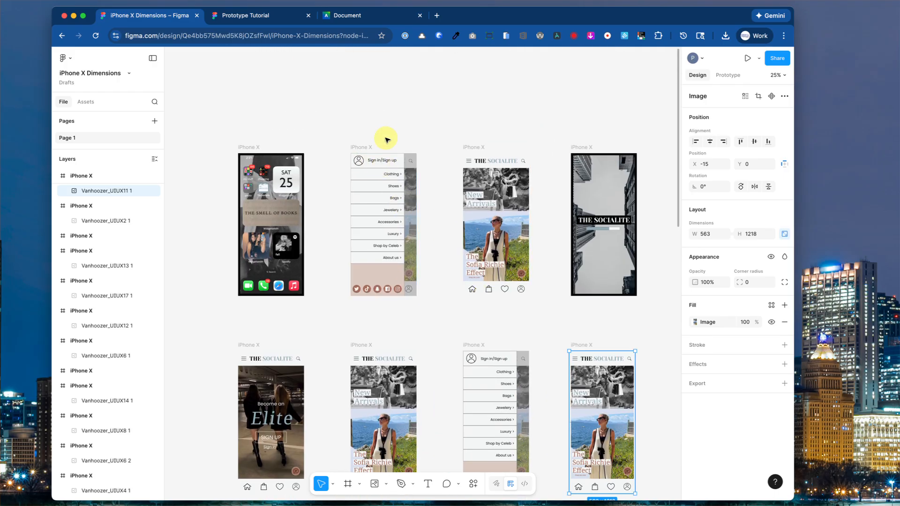
{"action": "left_click", "coordinate": [370, 121]}
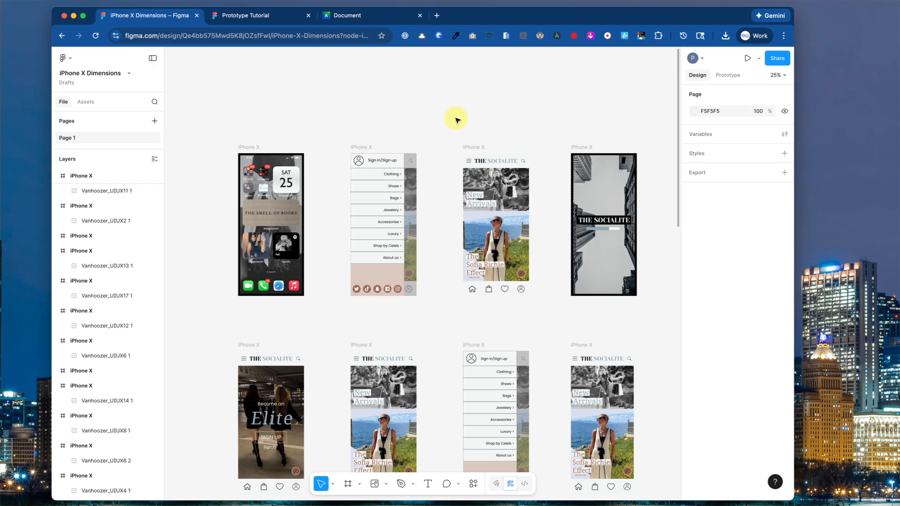
{"action": "left_click", "coordinate": [480, 146]}
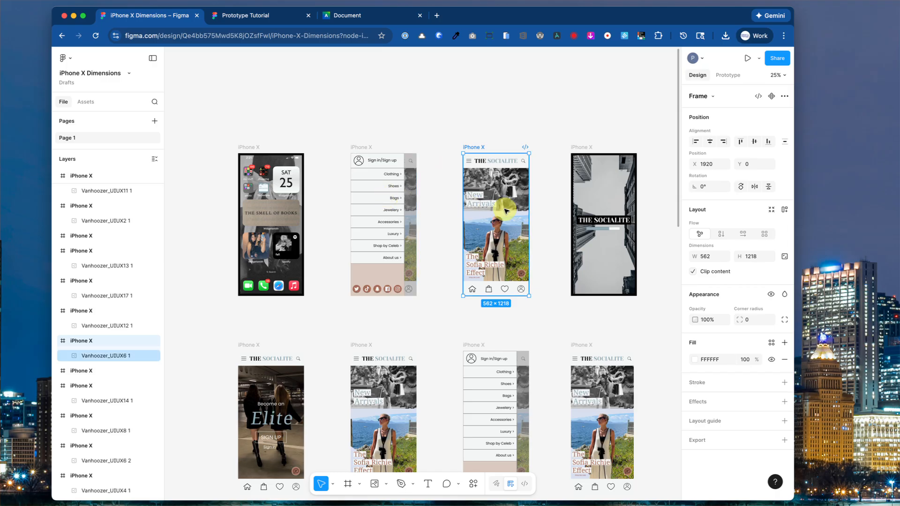
{"action": "left_click_drag", "start_coordinate": [399, 202], "coordinate": [369, 204]}
{"action": "left_click_drag", "start_coordinate": [522, 172], "coordinate": [484, 226]}
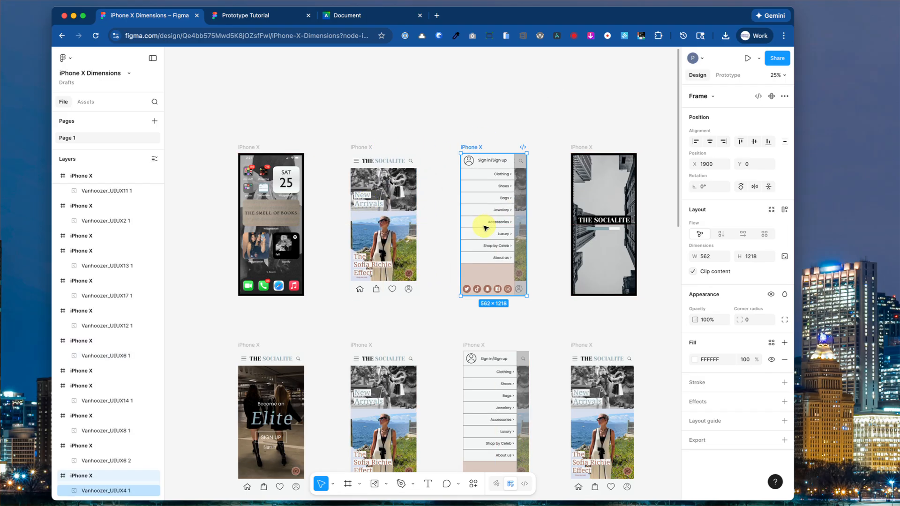
{"action": "left_click", "coordinate": [448, 127]}
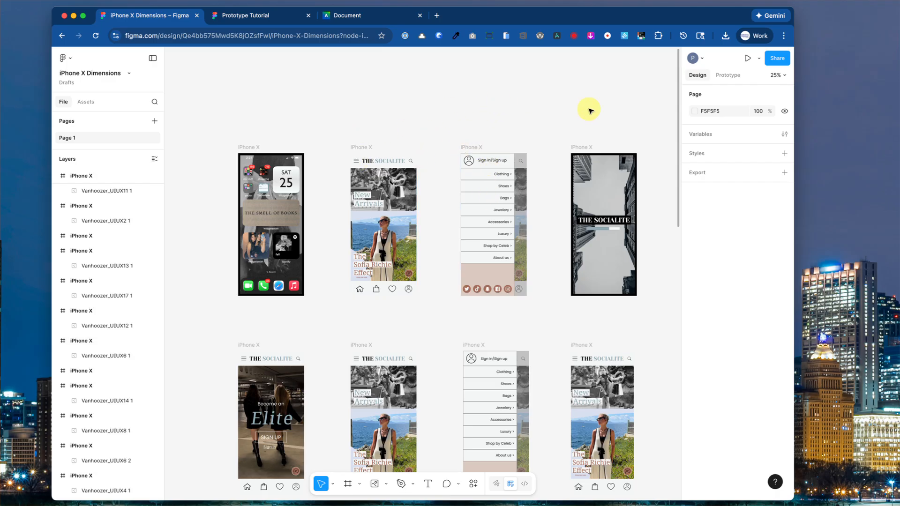
{"action": "left_click", "coordinate": [721, 76]}
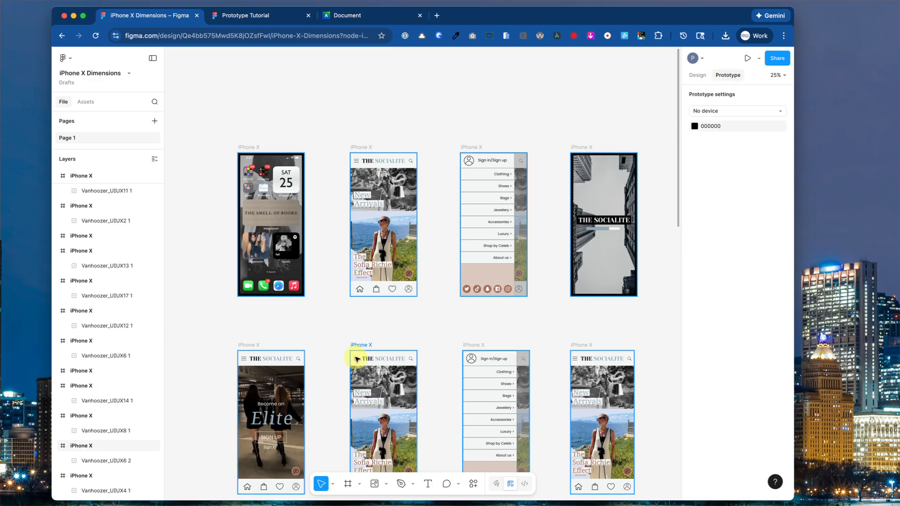
Draw a hotspot frame over the second screen's hamburger icon and link it to the sign-in menu frame.
{"action": "left_click", "coordinate": [348, 484]}
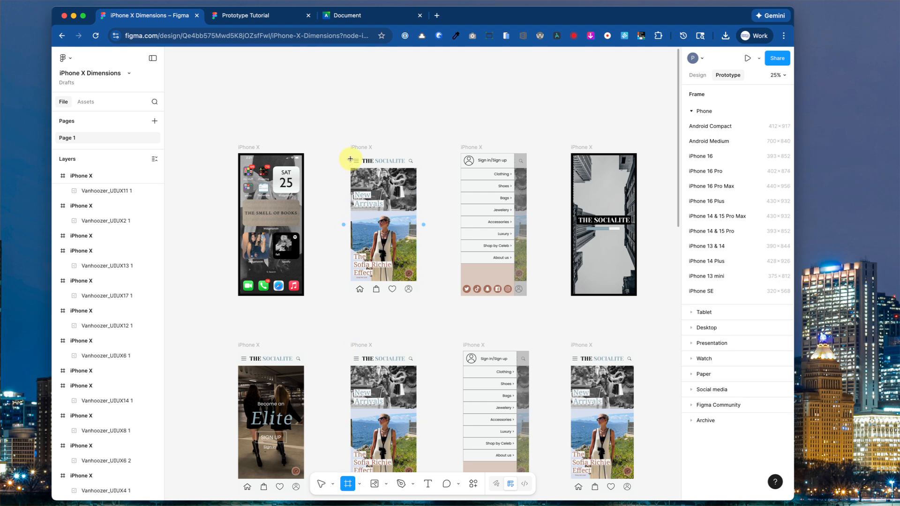
{"action": "left_click_drag", "start_coordinate": [350, 154], "coordinate": [359, 167]}
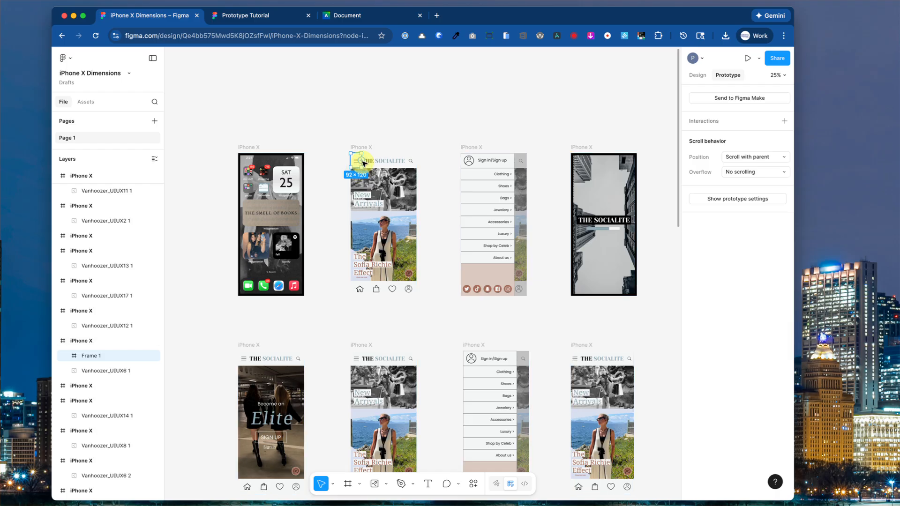
{"action": "left_click_drag", "start_coordinate": [364, 163], "coordinate": [467, 178]}
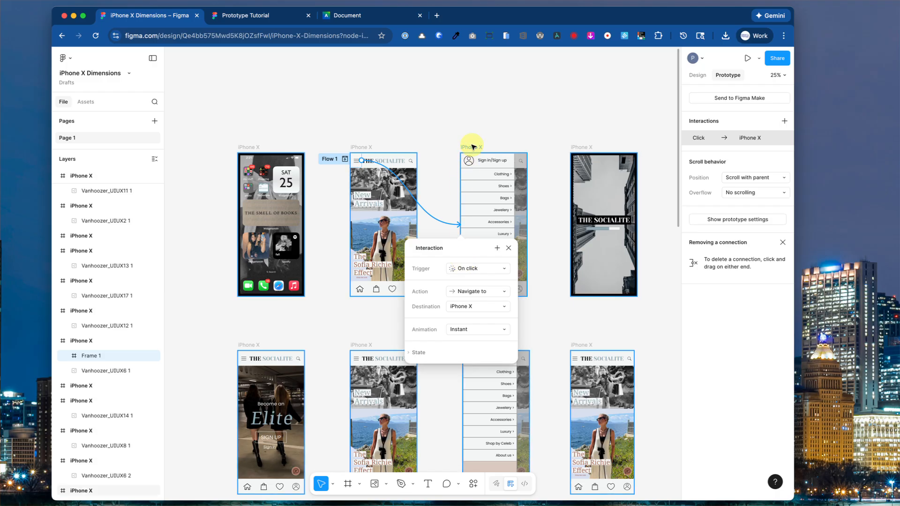
{"action": "left_click", "coordinate": [510, 249]}
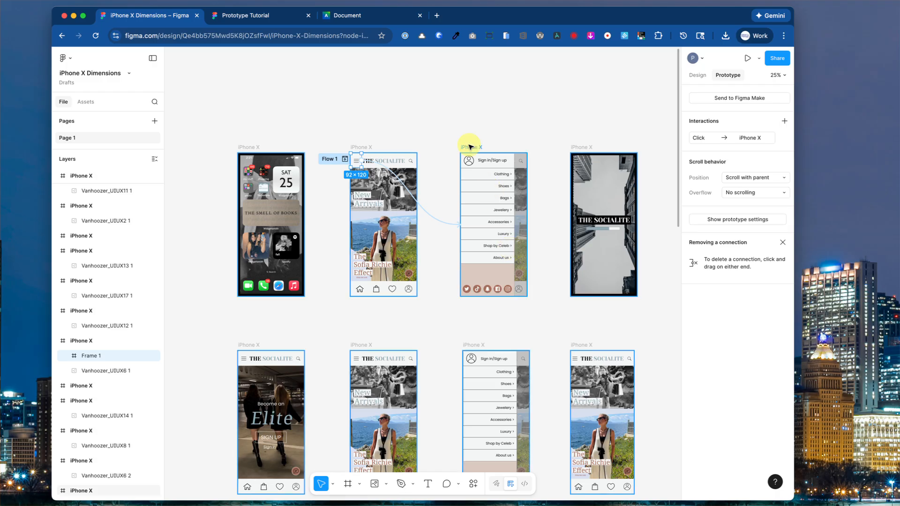
Rename the second iPhone X frame 'Home' and the third, sign-in menu frame 'Menu'.
{"action": "left_click", "coordinate": [364, 147]}
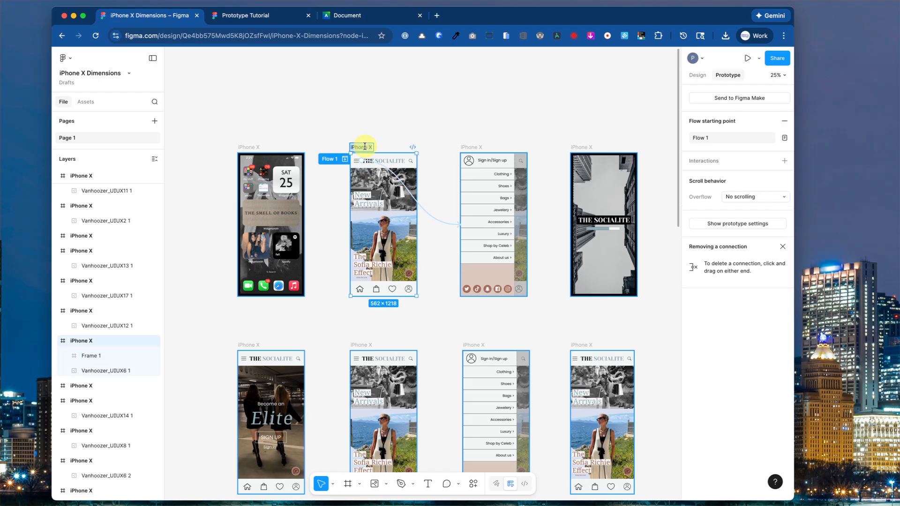
{"action": "type", "text": "Home"}
{"action": "key", "text": "Return"}
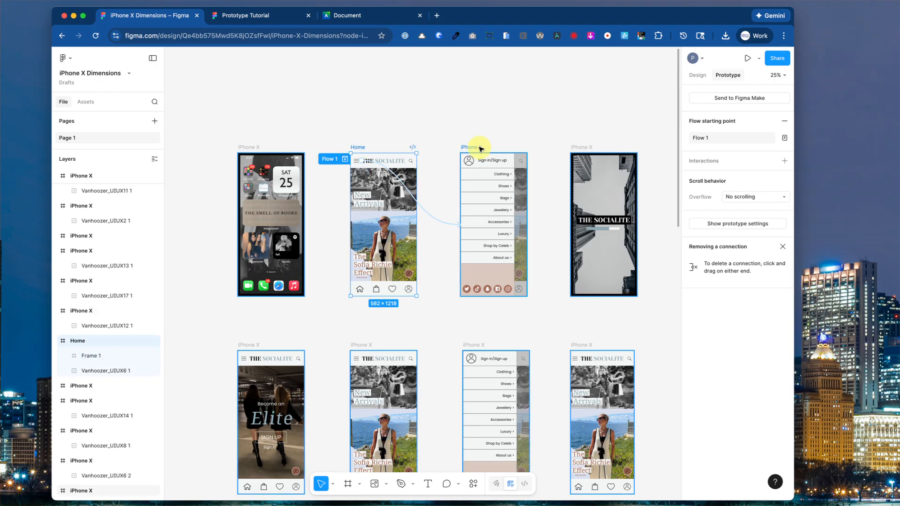
{"action": "double_click", "coordinate": [481, 148]}
{"action": "type", "text": "Menu"}
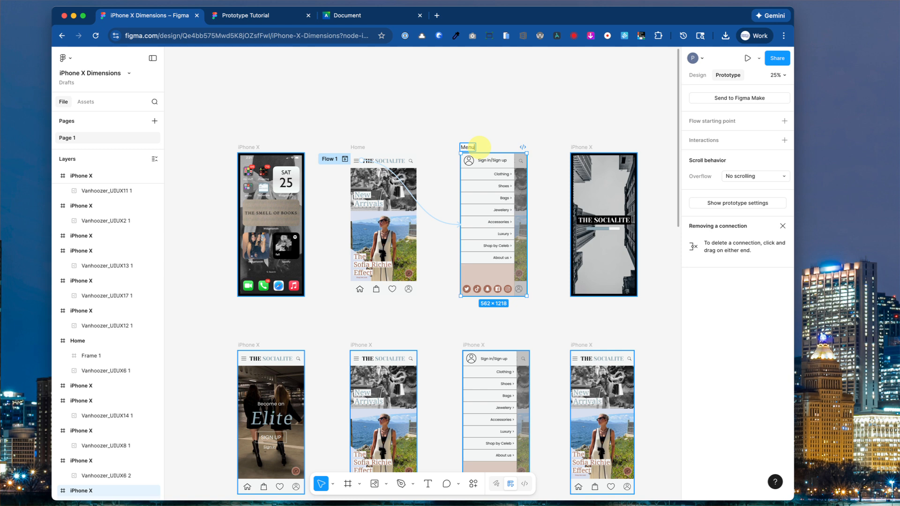
{"action": "left_click", "coordinate": [355, 162]}
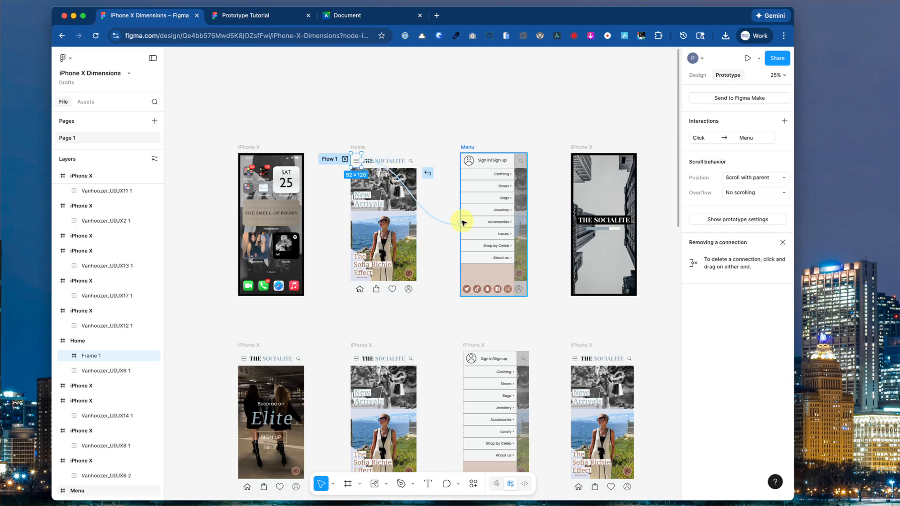
{"action": "left_click_drag", "start_coordinate": [468, 225], "coordinate": [464, 224]}
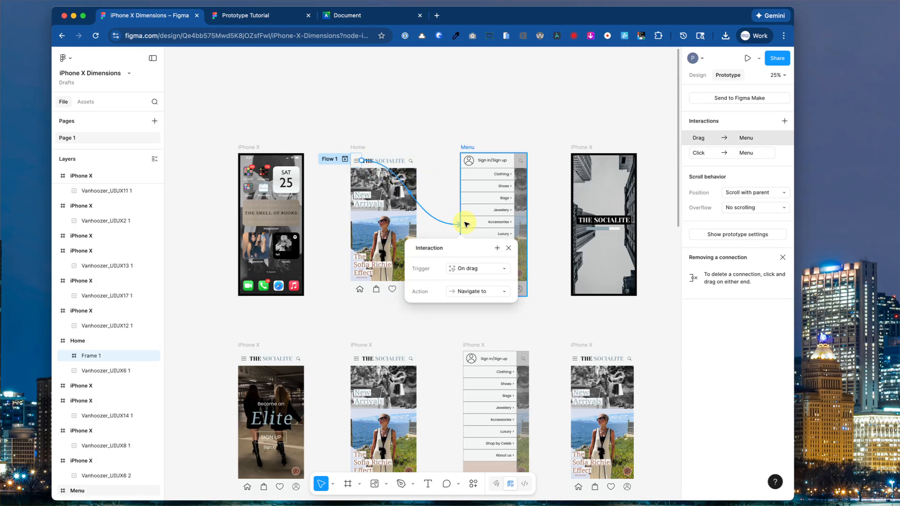
{"action": "left_click", "coordinate": [468, 268]}
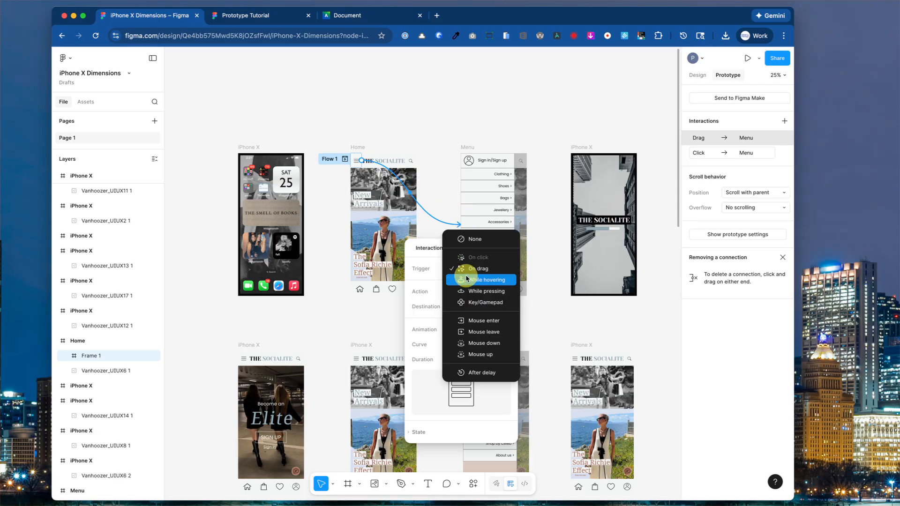
{"action": "left_click", "coordinate": [446, 184]}
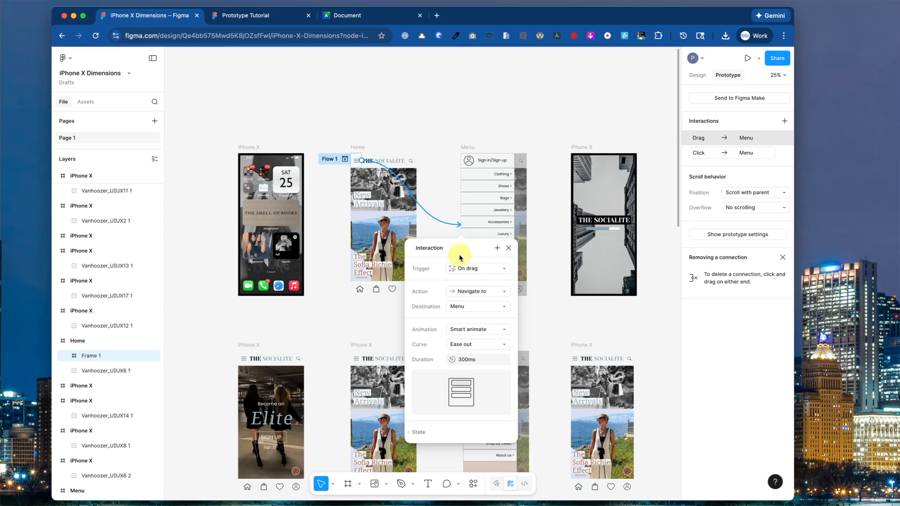
{"action": "left_click", "coordinate": [509, 248]}
{"action": "key", "text": "super+z"}
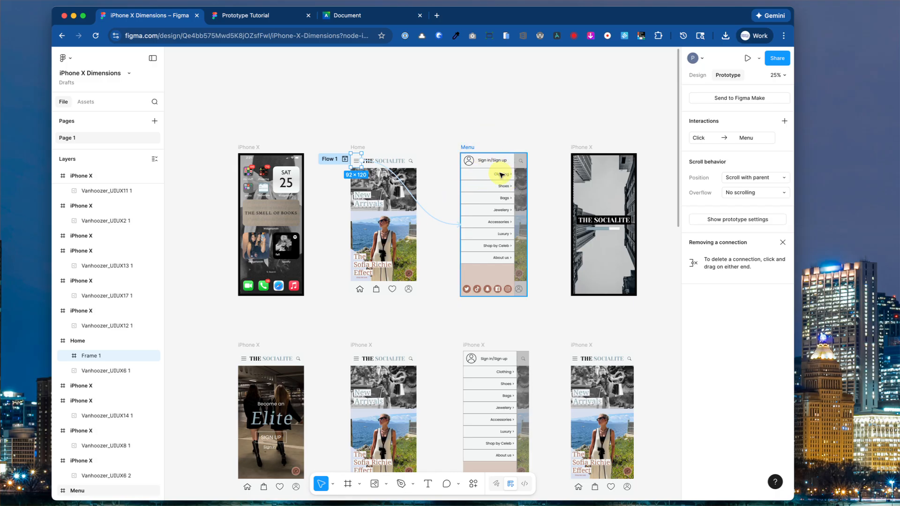
Draw a 432 × 76 hotspot over the Menu screen's Clothing row linking to the lower-middle iPhone X frame.
{"action": "scroll", "coordinate": [494, 208], "scroll_direction": "down", "scroll_amount": 3}
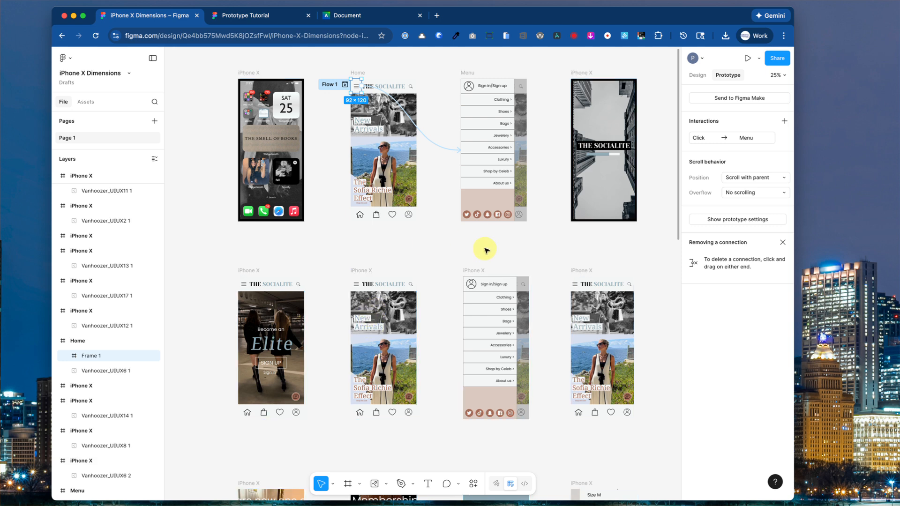
{"action": "left_click", "coordinate": [347, 486]}
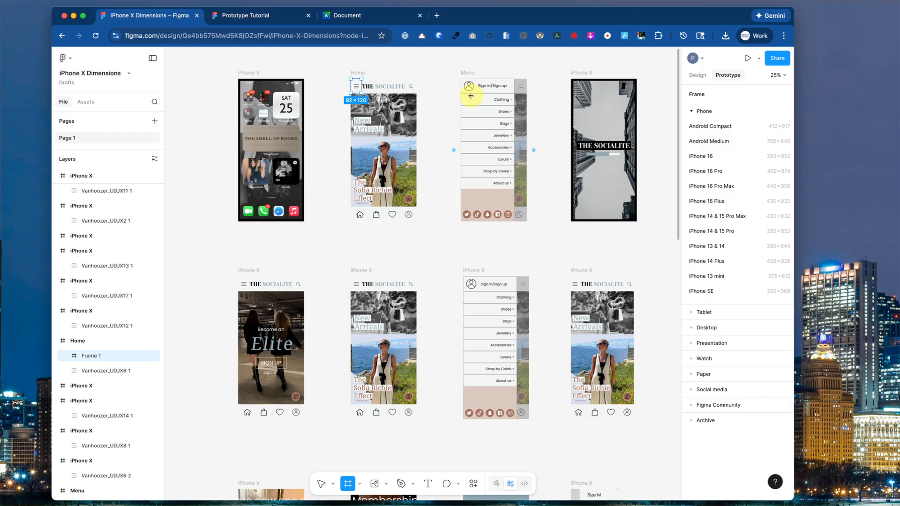
{"action": "mouse_move", "coordinate": [464, 95]}
{"action": "left_mouse_down"}
{"action": "mouse_move", "coordinate": [514, 105]}
{"action": "mouse_move", "coordinate": [511, 200]}
{"action": "mouse_move", "coordinate": [503, 248]}
{"action": "mouse_move", "coordinate": [441, 356]}
{"action": "left_mouse_up"}
{"action": "left_click_drag", "start_coordinate": [441, 356], "coordinate": [413, 319]}
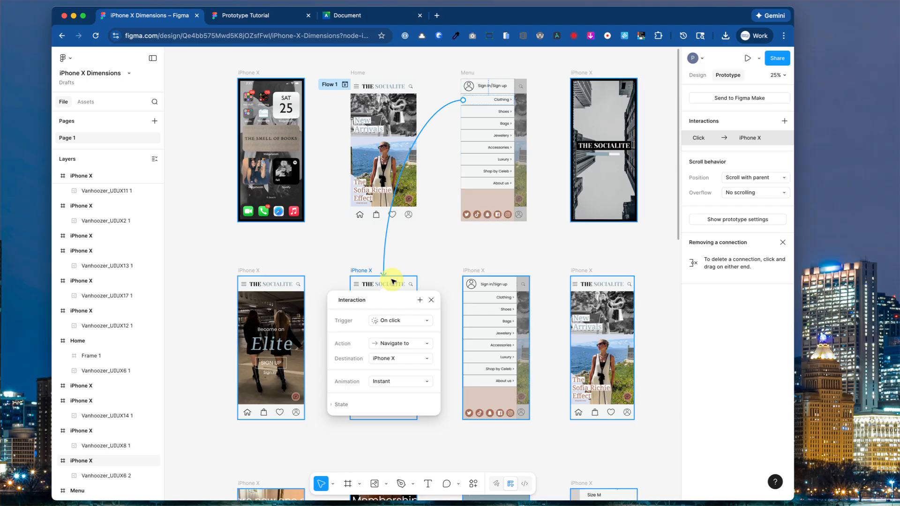
{"action": "left_click", "coordinate": [431, 300]}
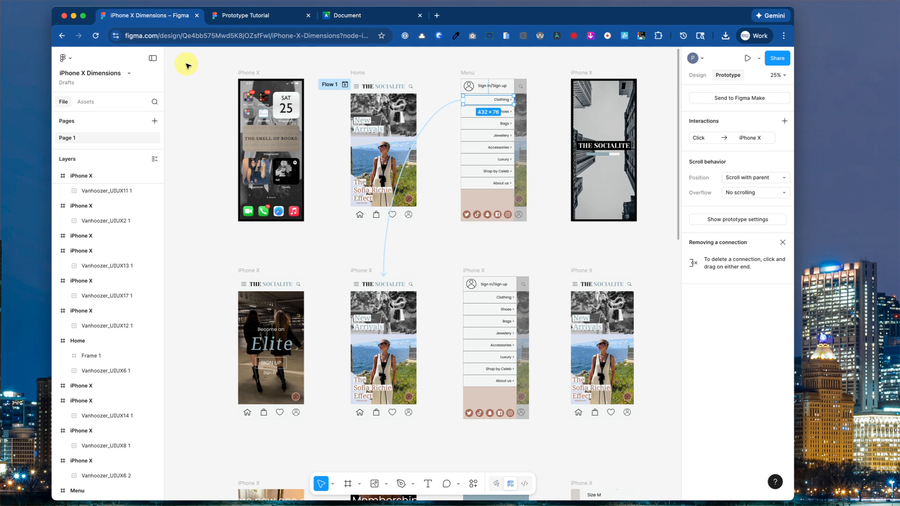
Launch the prototype in the Present viewer and expand it to full screen.
{"action": "left_click", "coordinate": [748, 59]}
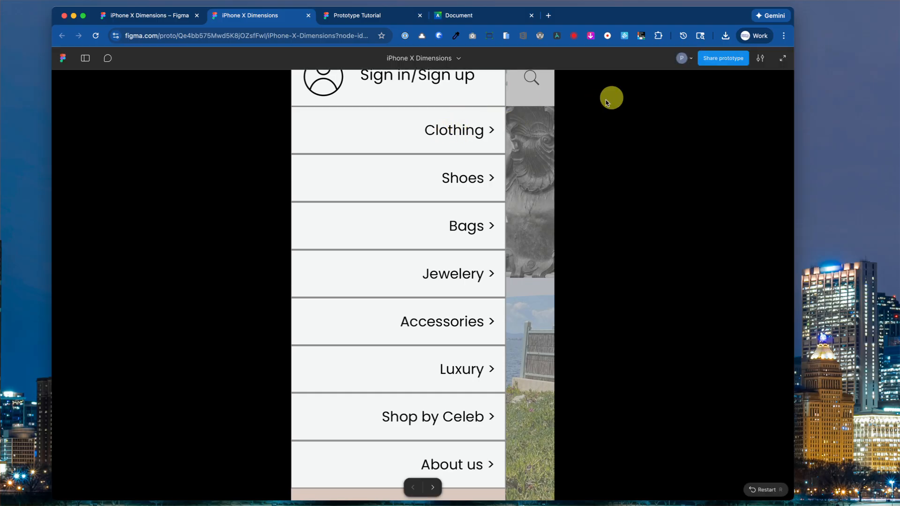
{"action": "left_click", "coordinate": [789, 60]}
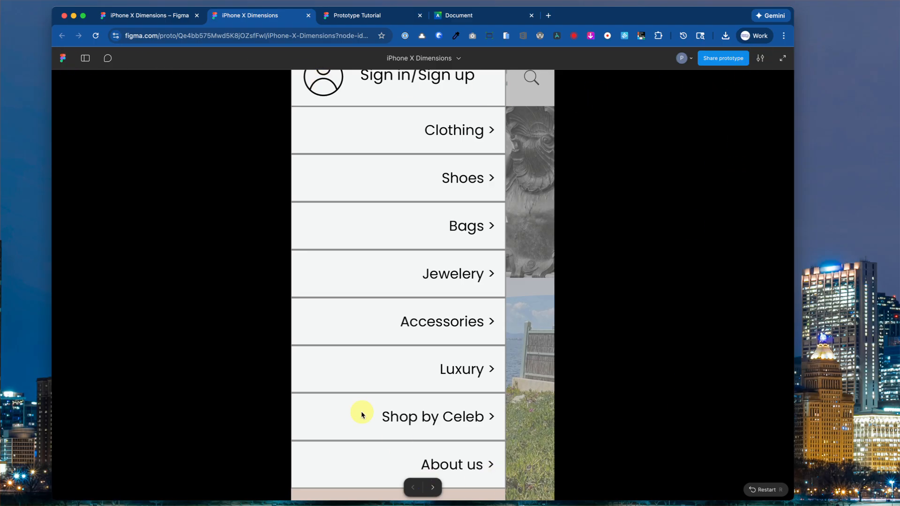
Close the extra Figma files tab and select the whole Home frame back in the editor.
{"action": "left_click", "coordinate": [63, 58]}
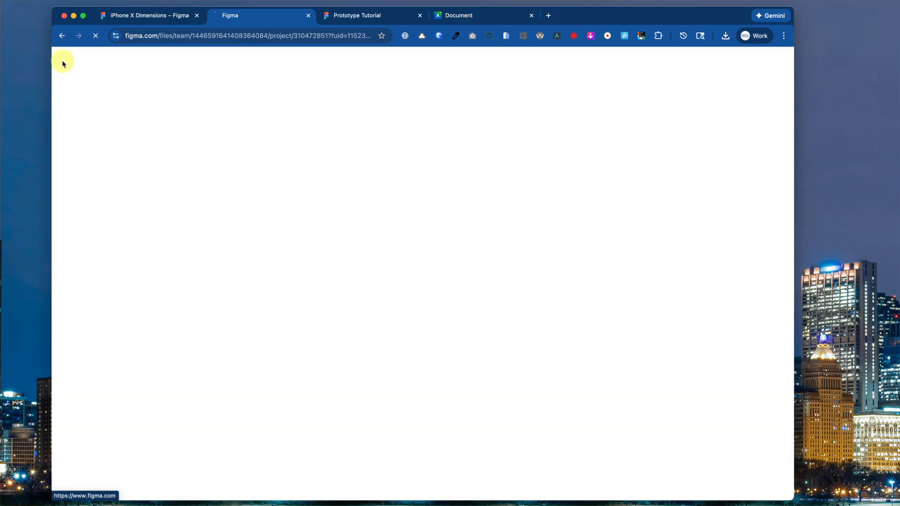
{"action": "left_click", "coordinate": [309, 16]}
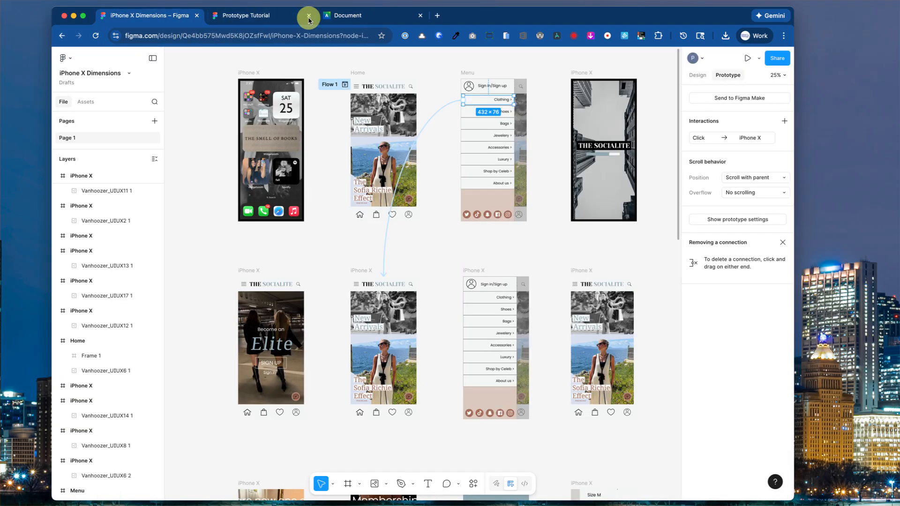
{"action": "left_click", "coordinate": [371, 88]}
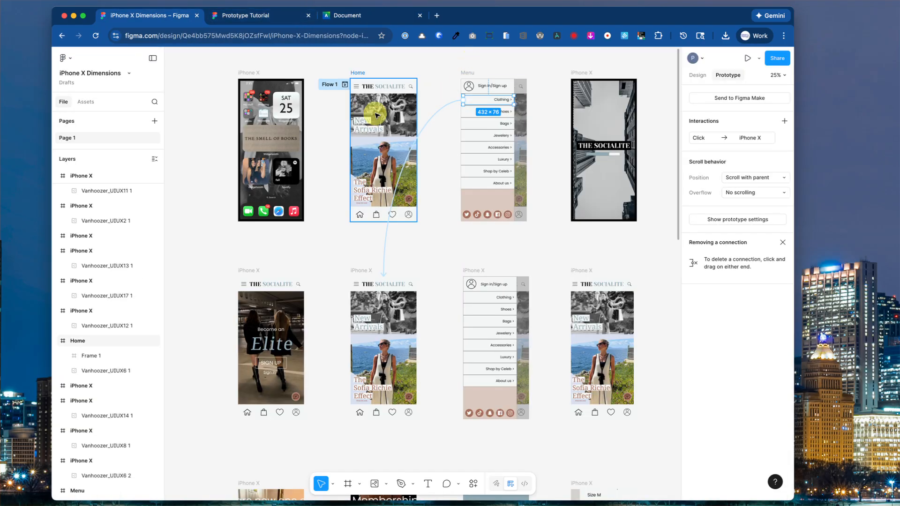
{"action": "key", "text": "Escape"}
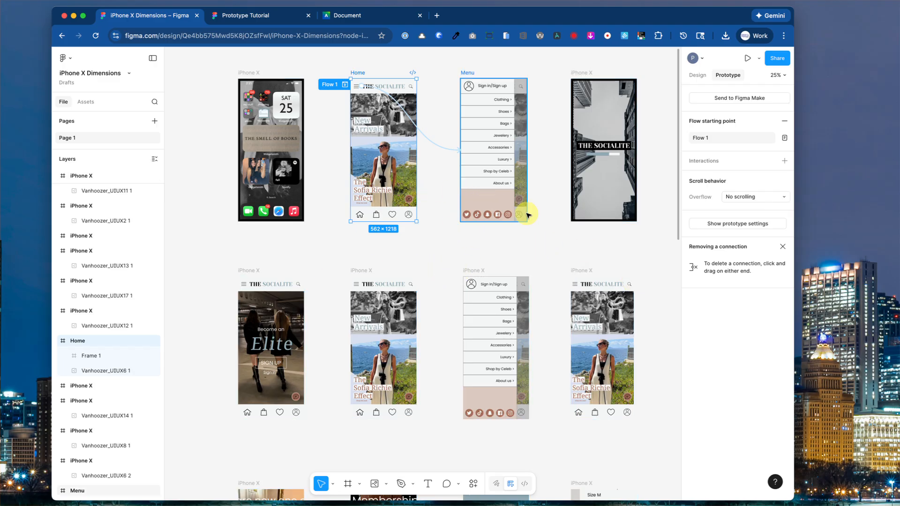
Present the prototype from Home, then open and close the side menu with the hamburger icon.
{"action": "left_click", "coordinate": [747, 60]}
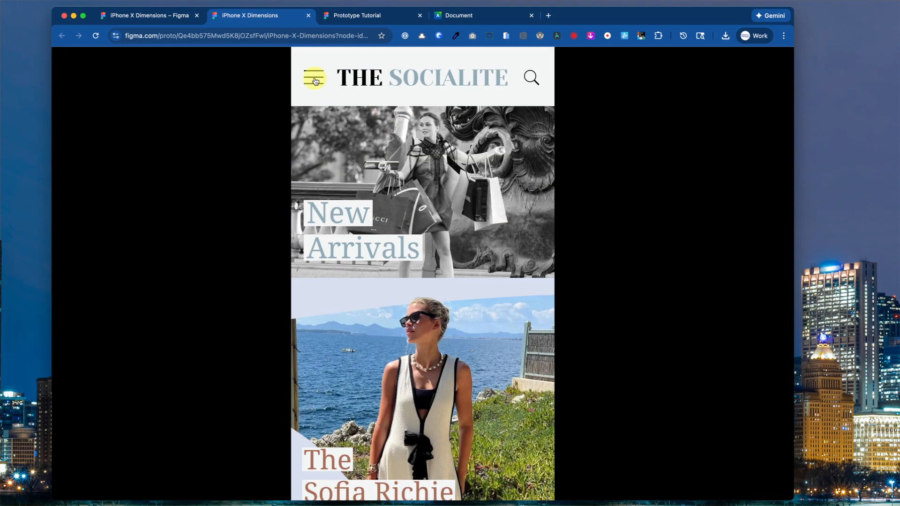
{"action": "left_click", "coordinate": [316, 81]}
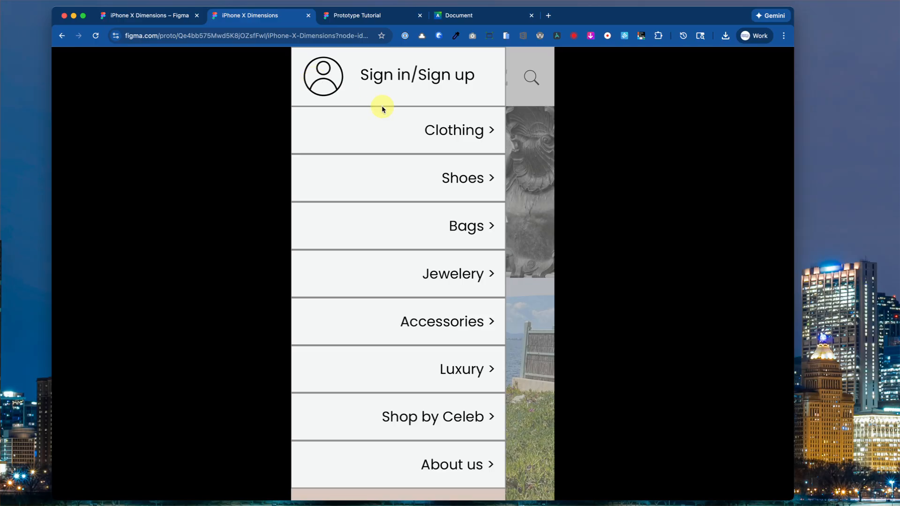
{"action": "left_click", "coordinate": [458, 136]}
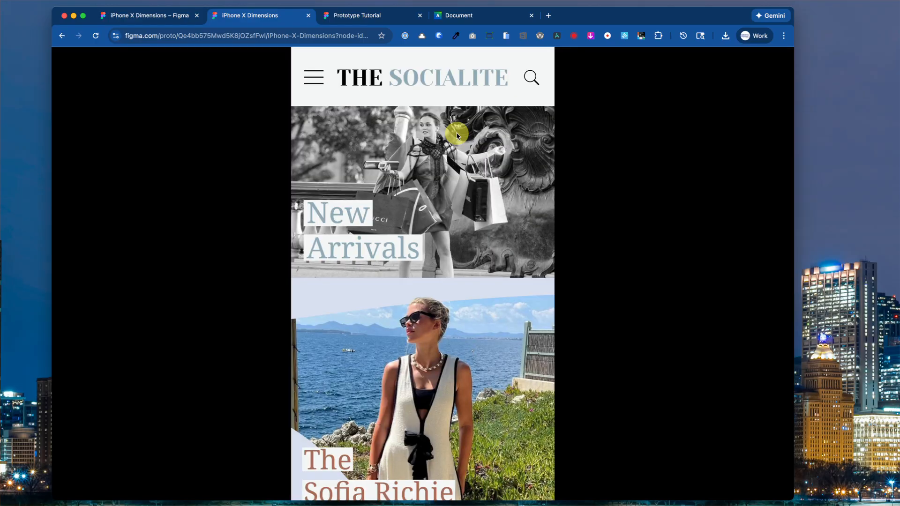
Return to the design and save a local copy, downloaded as 'iPhone X Dimensions (1).fig'.
{"action": "left_click", "coordinate": [310, 16]}
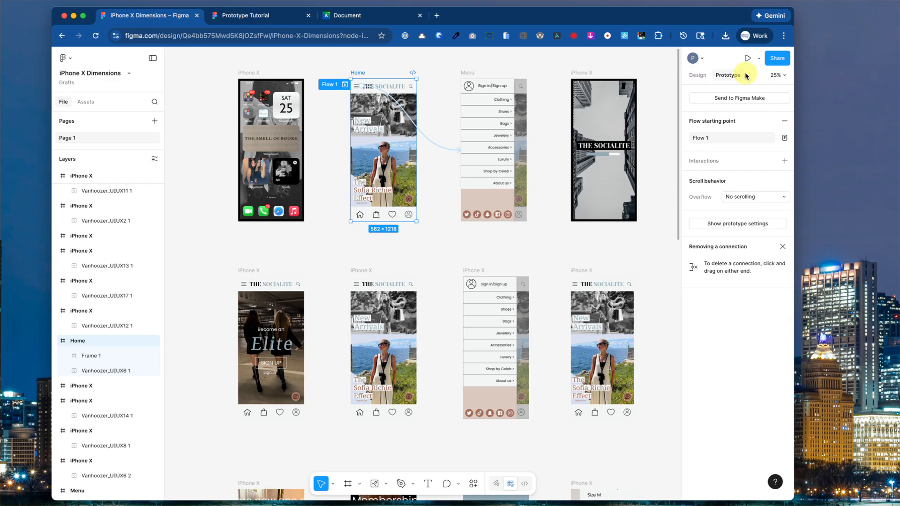
{"action": "left_click", "coordinate": [697, 75]}
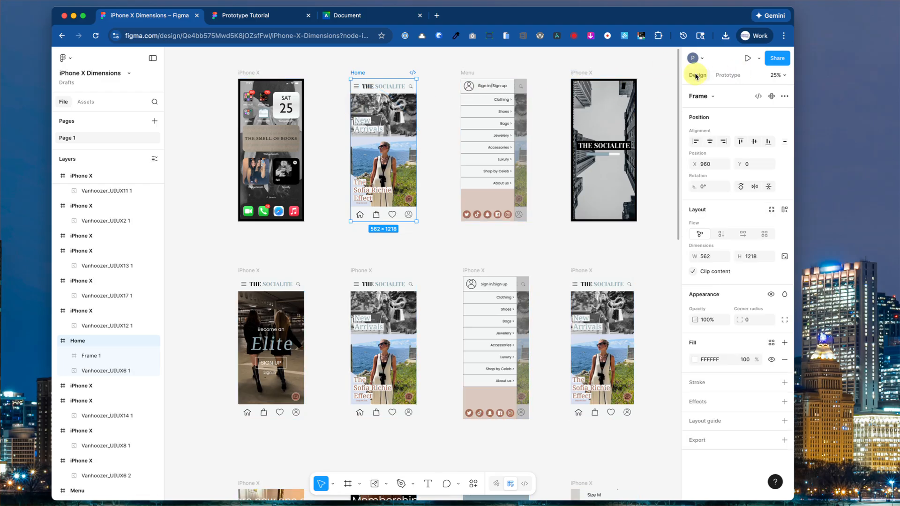
{"action": "left_click", "coordinate": [68, 60]}
{"action": "mouse_move", "coordinate": [75, 124]}
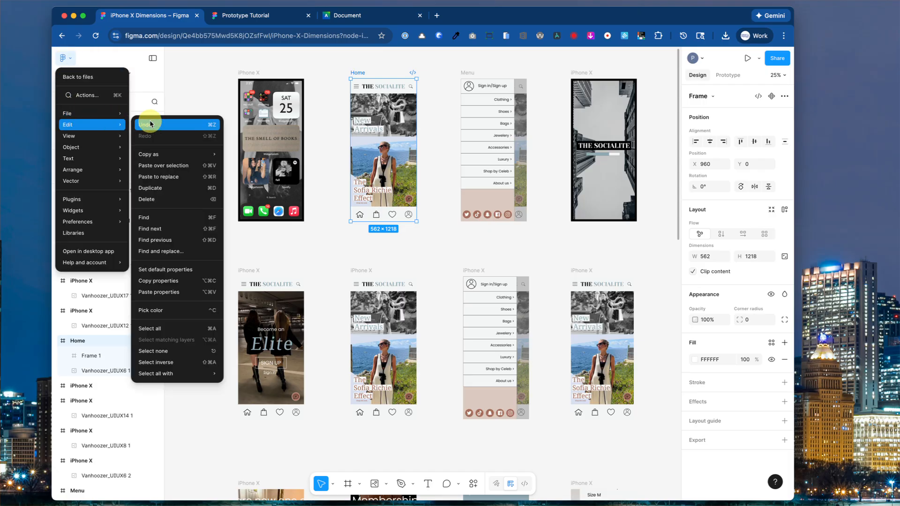
{"action": "mouse_move", "coordinate": [105, 114]}
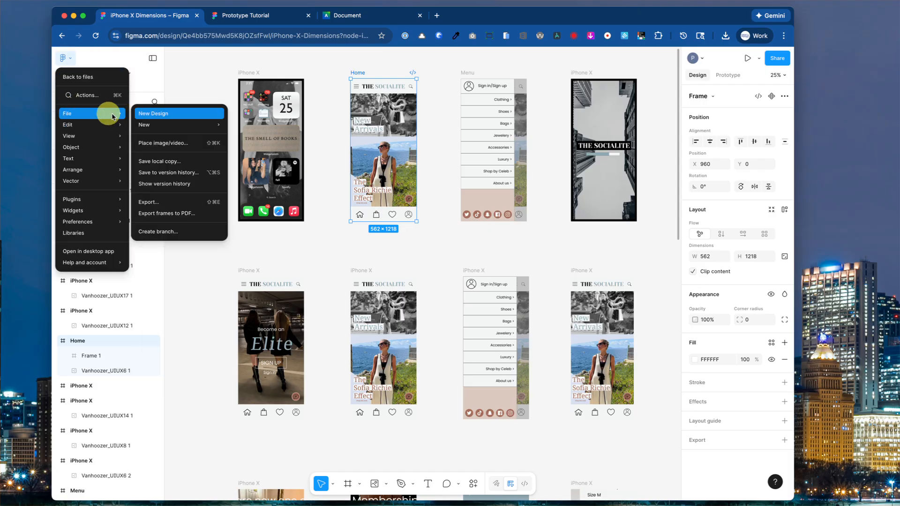
{"action": "left_click", "coordinate": [160, 163]}
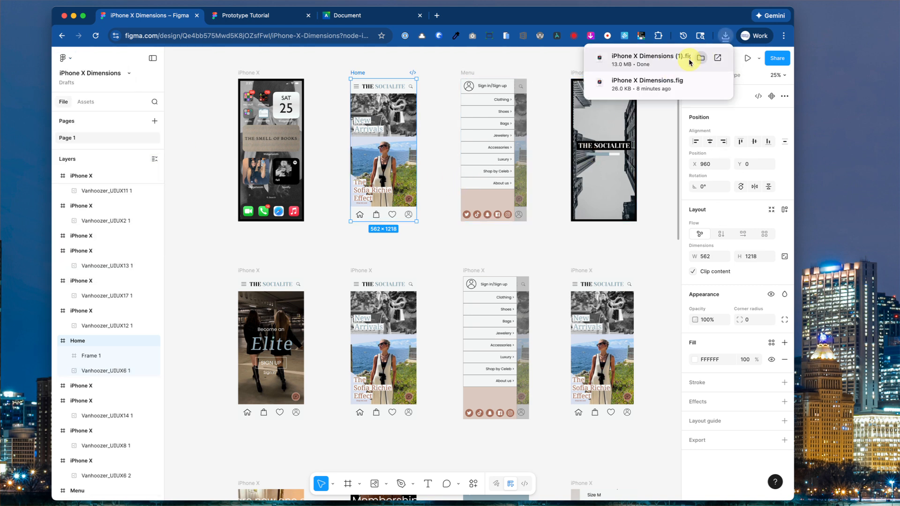
Rename the design file to the author's name followed by 'Final Prototype'.
{"action": "double_click", "coordinate": [83, 73]}
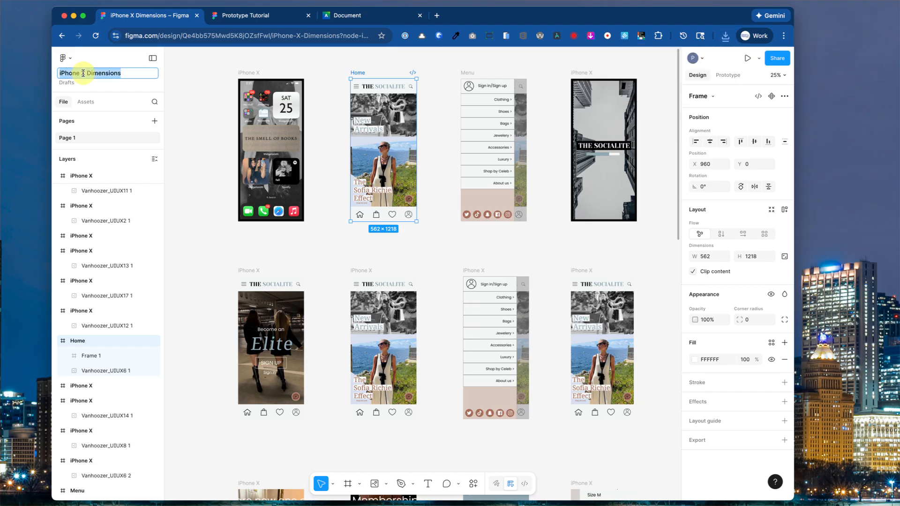
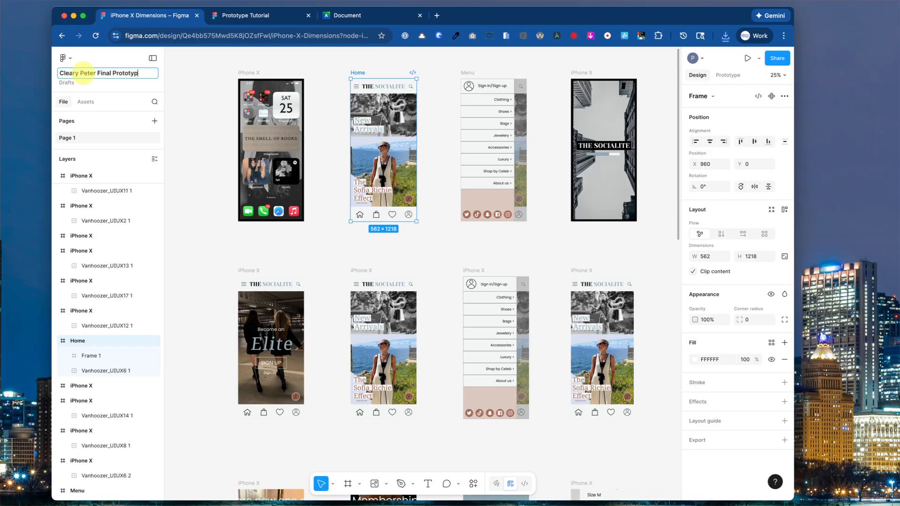
{"action": "type", "text": "e"}
{"action": "key", "text": "Return"}
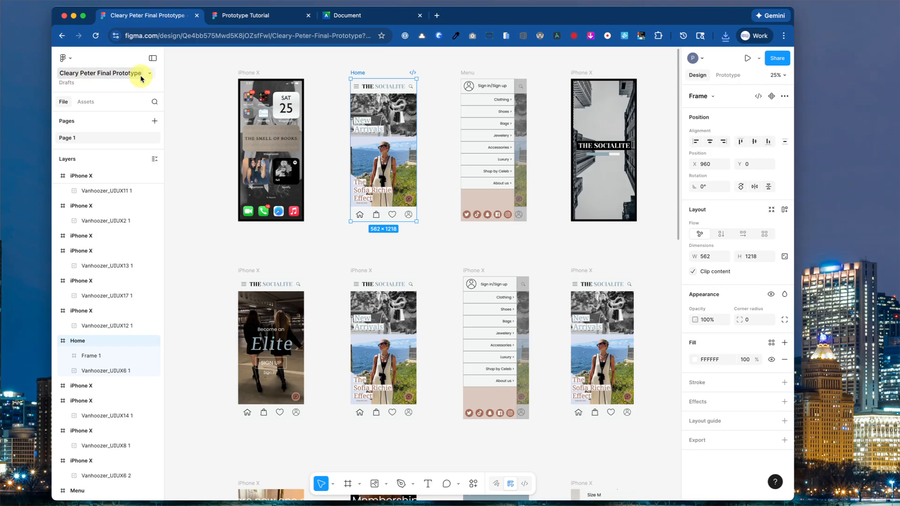
Save a local copy of the renamed file as a 13.0 MB .fig download.
{"action": "left_click", "coordinate": [64, 58]}
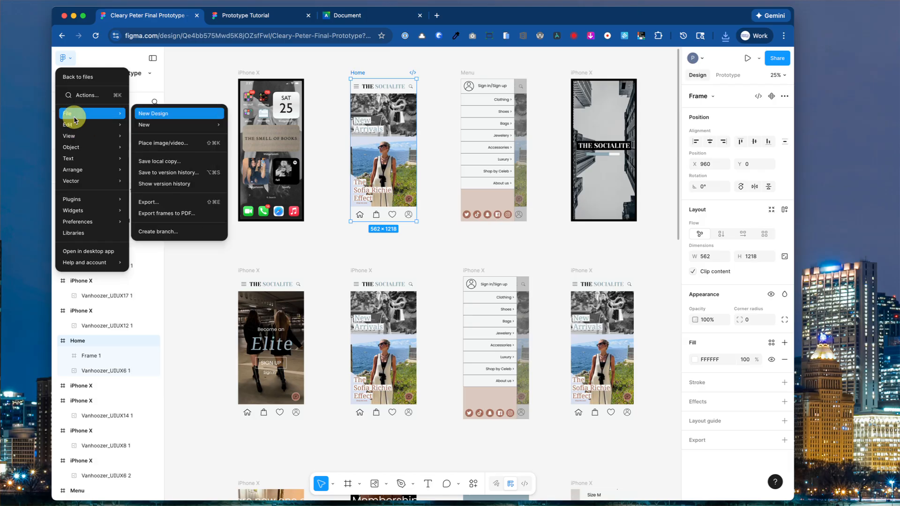
{"action": "mouse_move", "coordinate": [120, 118]}
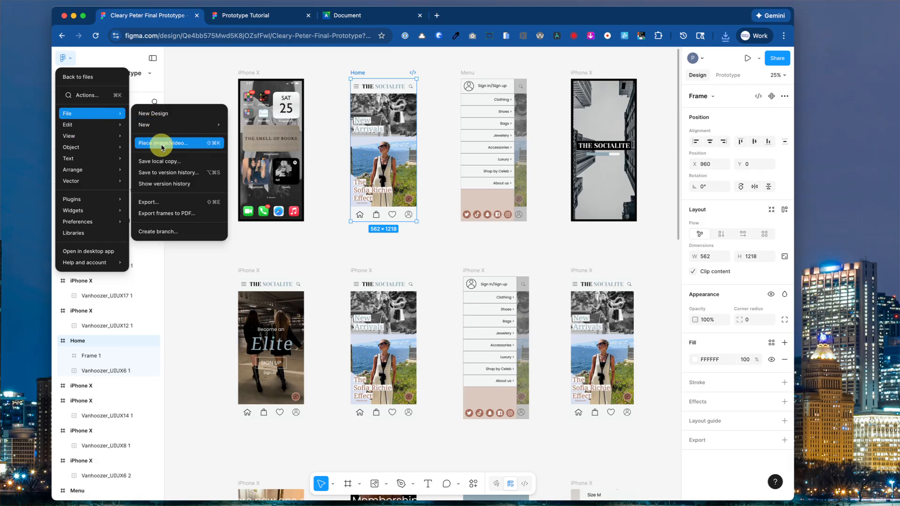
{"action": "left_click", "coordinate": [150, 161]}
{"action": "mouse_move", "coordinate": [664, 65]}
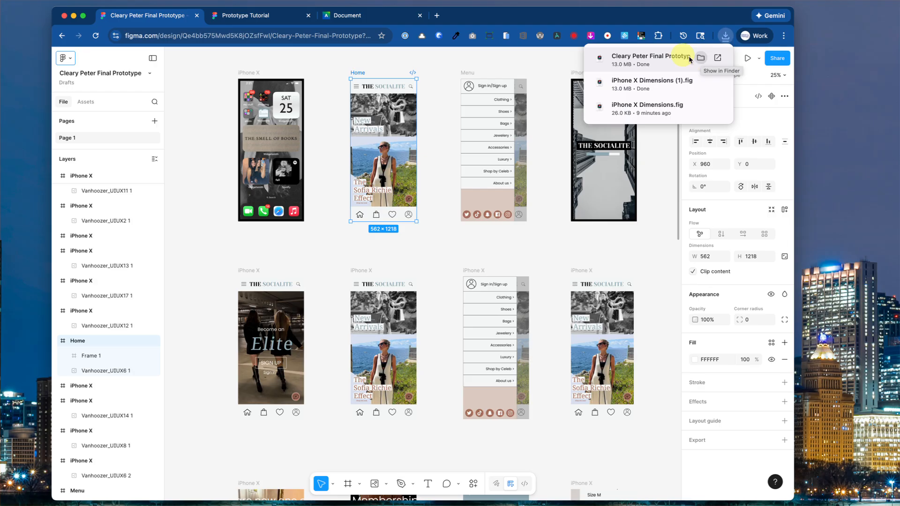
{"action": "left_click", "coordinate": [518, 65]}
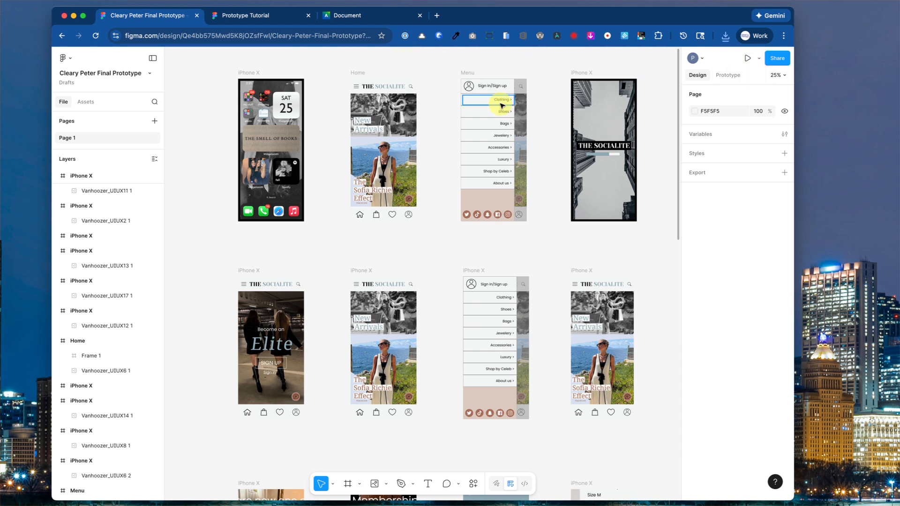
Draw a 113 × 112 hotspot over an icon on the first iPhone X screen linking to Home.
{"action": "left_click", "coordinate": [366, 130]}
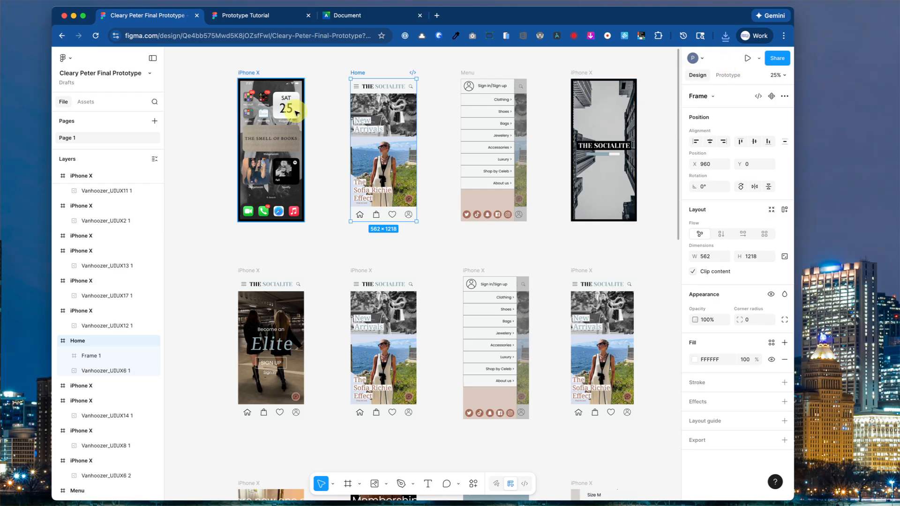
{"action": "left_click", "coordinate": [347, 486]}
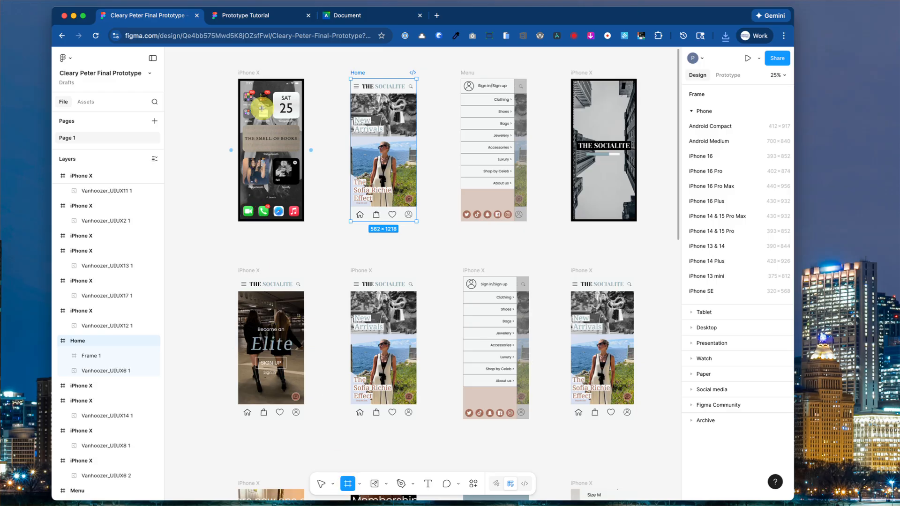
{"action": "left_click_drag", "start_coordinate": [258, 107], "coordinate": [269, 120]}
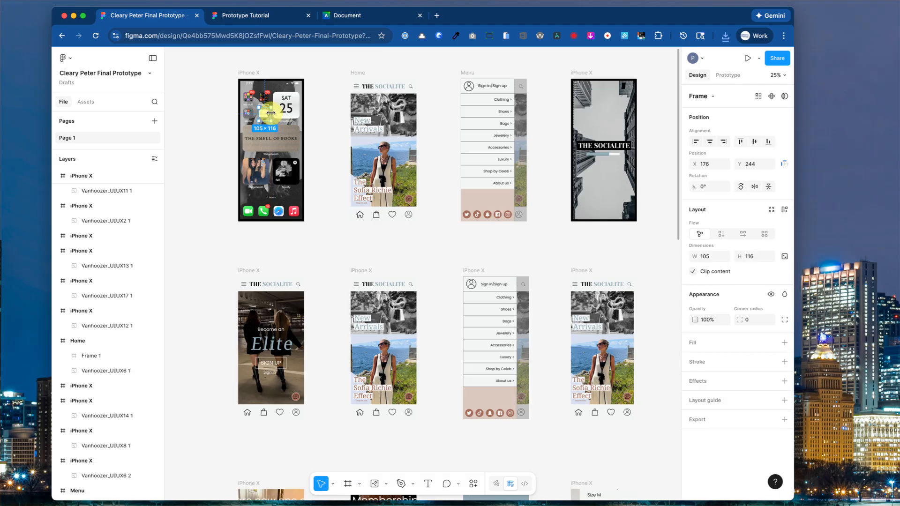
{"action": "left_click", "coordinate": [484, 111]}
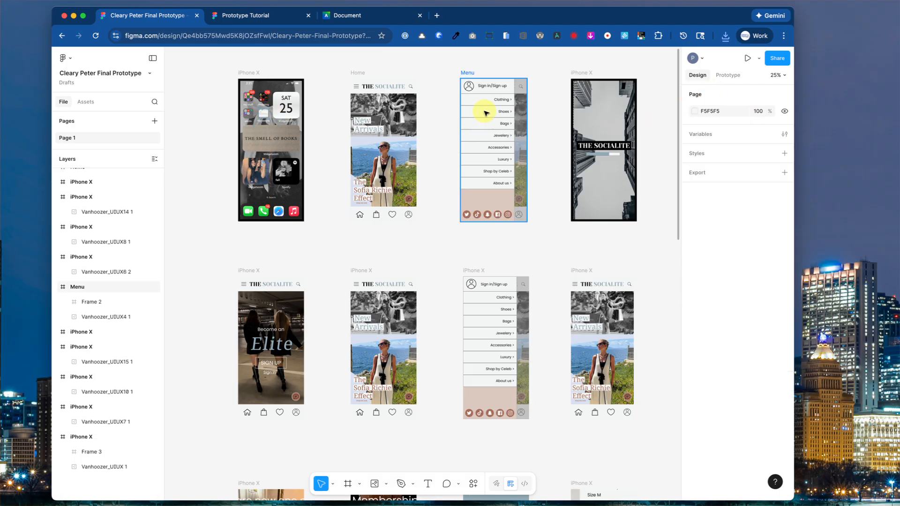
{"action": "left_click", "coordinate": [733, 75]}
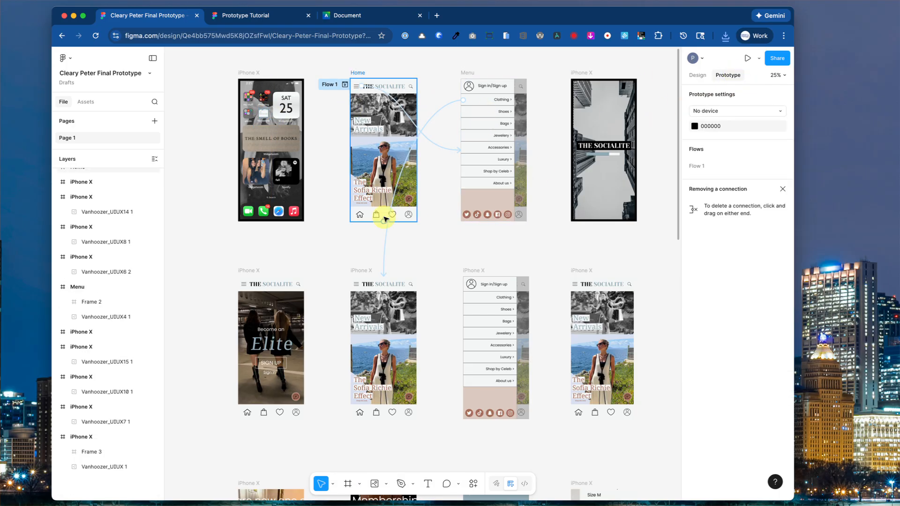
{"action": "left_click", "coordinate": [348, 484]}
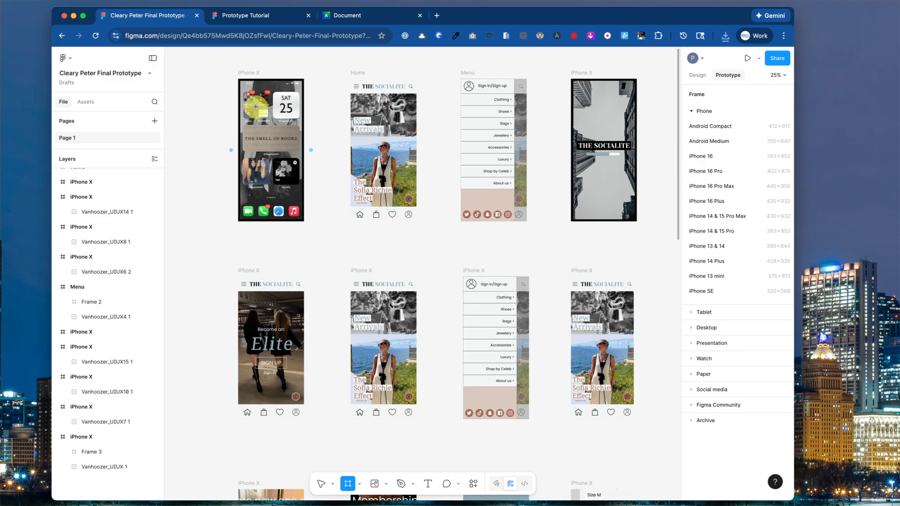
{"action": "left_click_drag", "start_coordinate": [257, 107], "coordinate": [268, 120]}
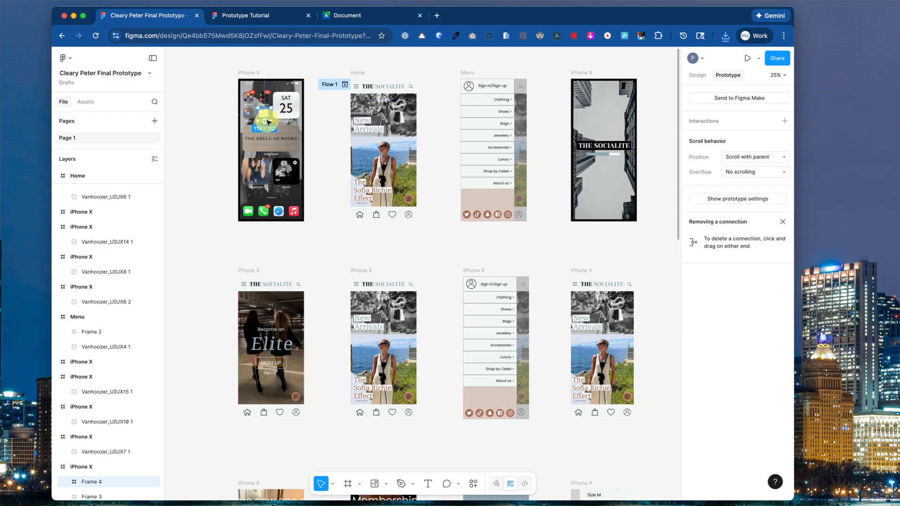
{"action": "left_click_drag", "start_coordinate": [268, 121], "coordinate": [403, 103]}
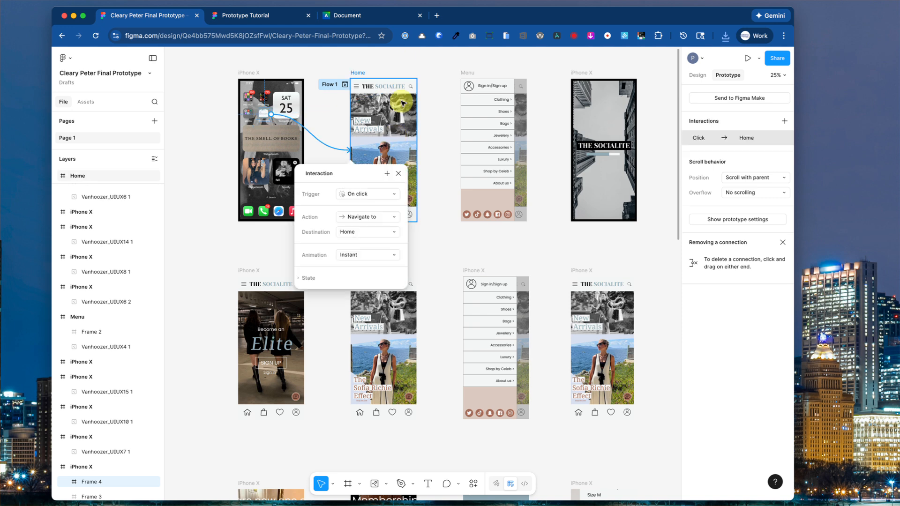
{"action": "left_click", "coordinate": [398, 174]}
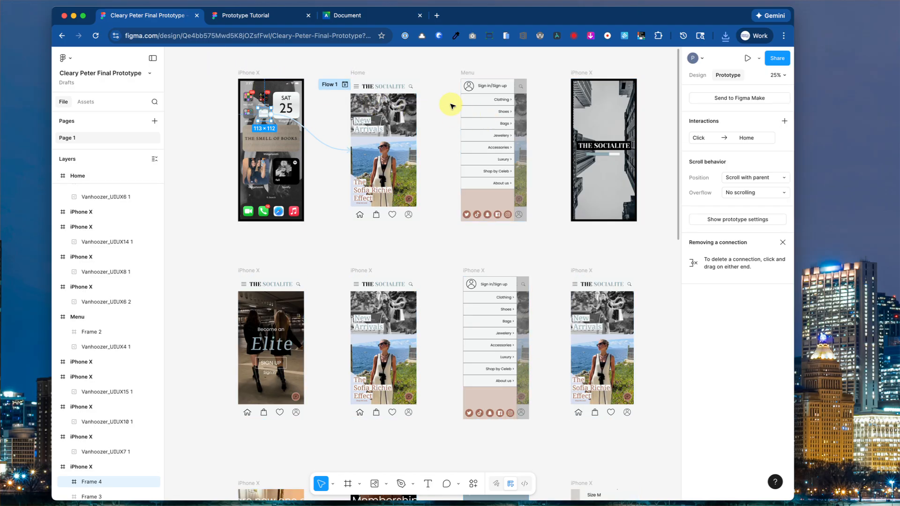
In the prototype viewer, clear a typed invite e-mail, copy the share link, and close the viewer.
{"action": "left_click", "coordinate": [747, 58]}
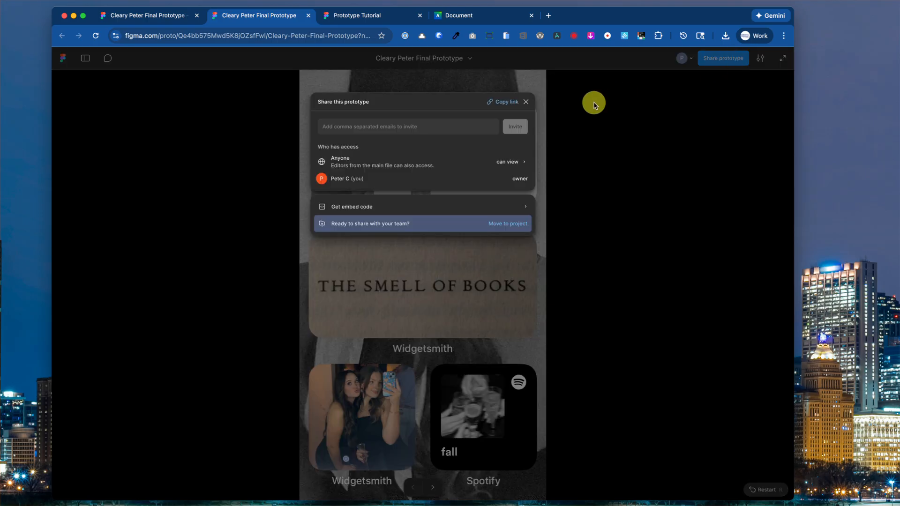
{"action": "left_click", "coordinate": [376, 126]}
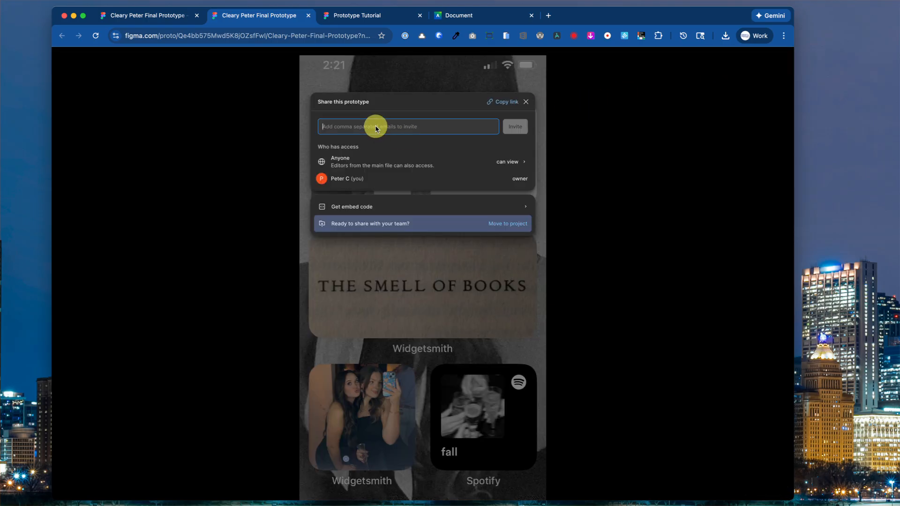
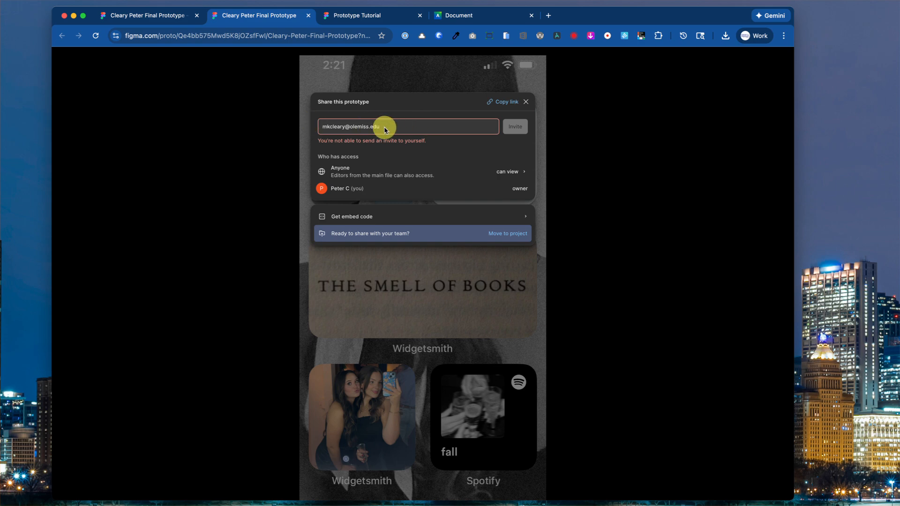
{"action": "left_click_drag", "start_coordinate": [382, 126], "coordinate": [322, 125]}
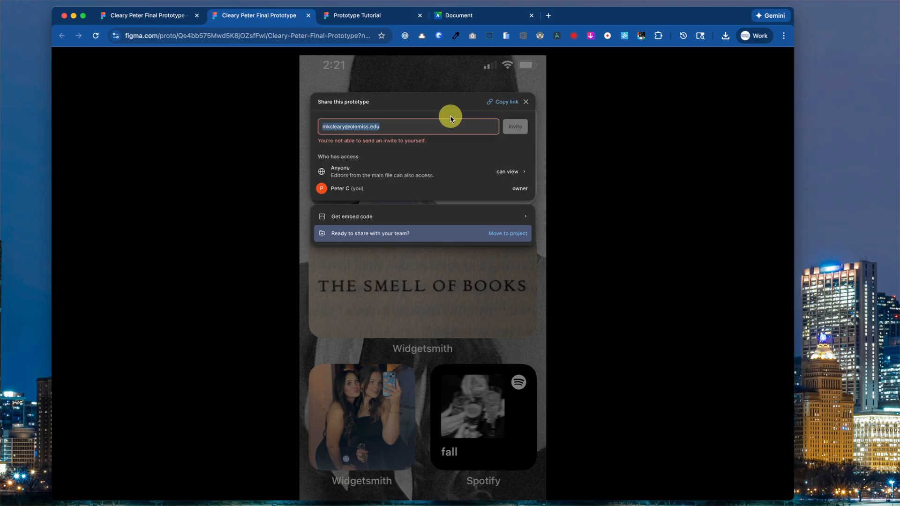
{"action": "key", "text": "BackSpace"}
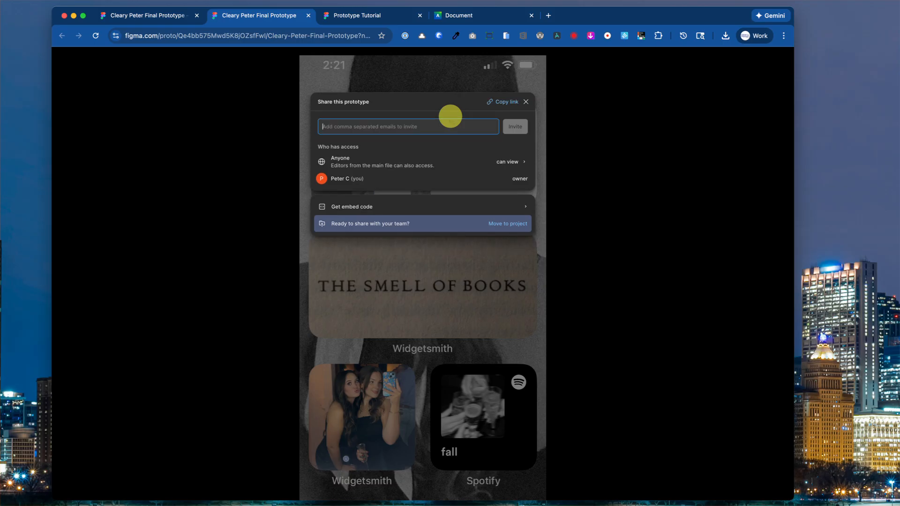
{"action": "left_click", "coordinate": [514, 104]}
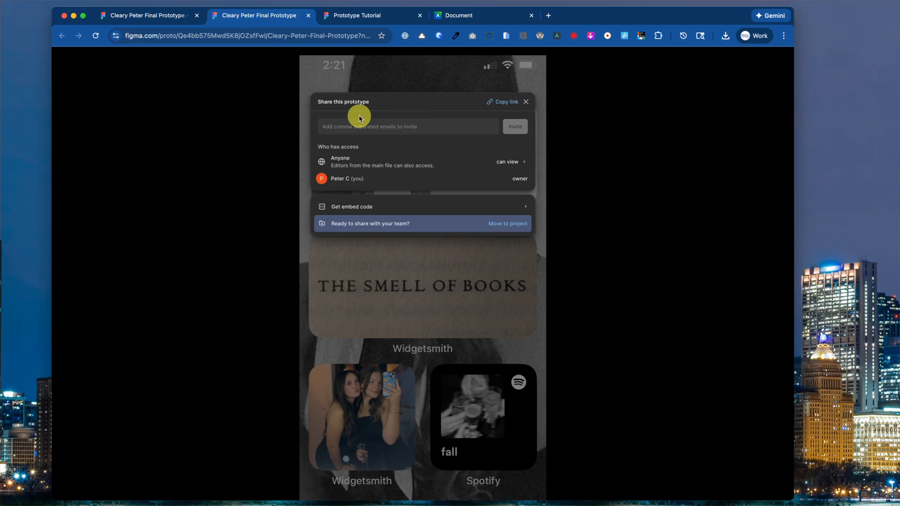
{"action": "left_click", "coordinate": [308, 15]}
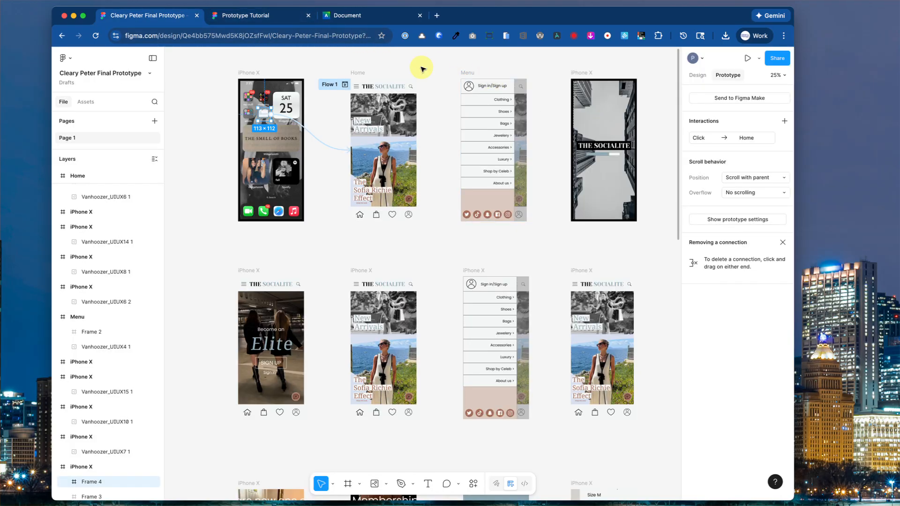